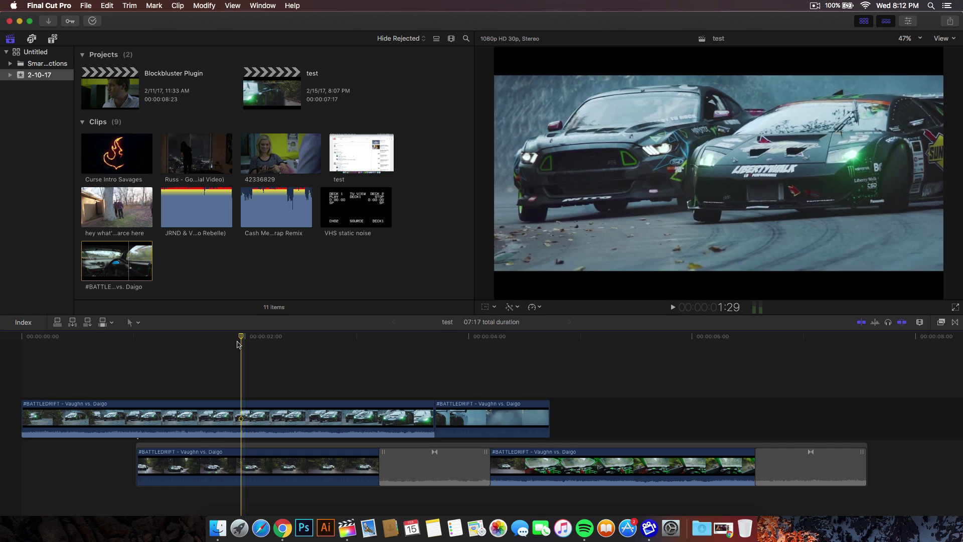
- Move the Final Cut Pro playhead to about 4:01
scroll(240, 344, "right", 1)
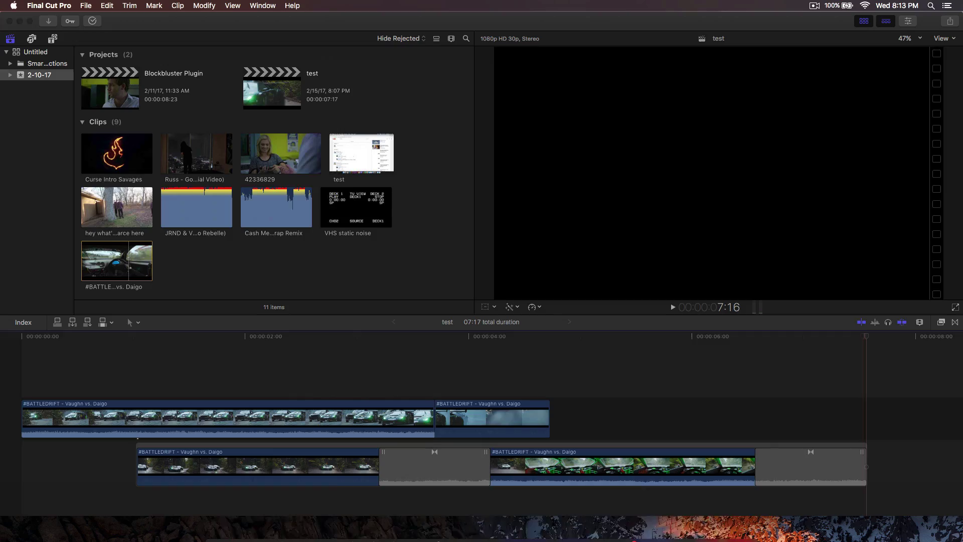
left_click(468, 371)
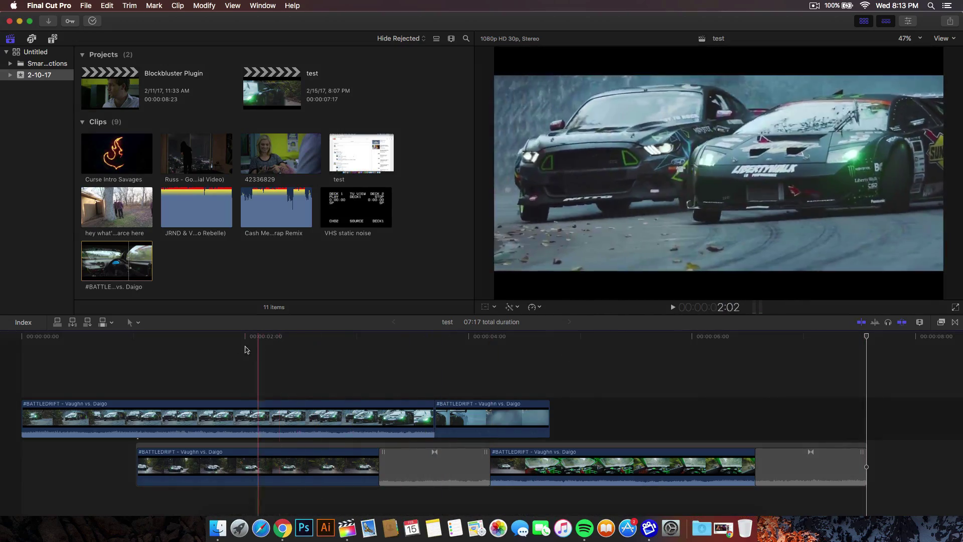
left_click(475, 337)
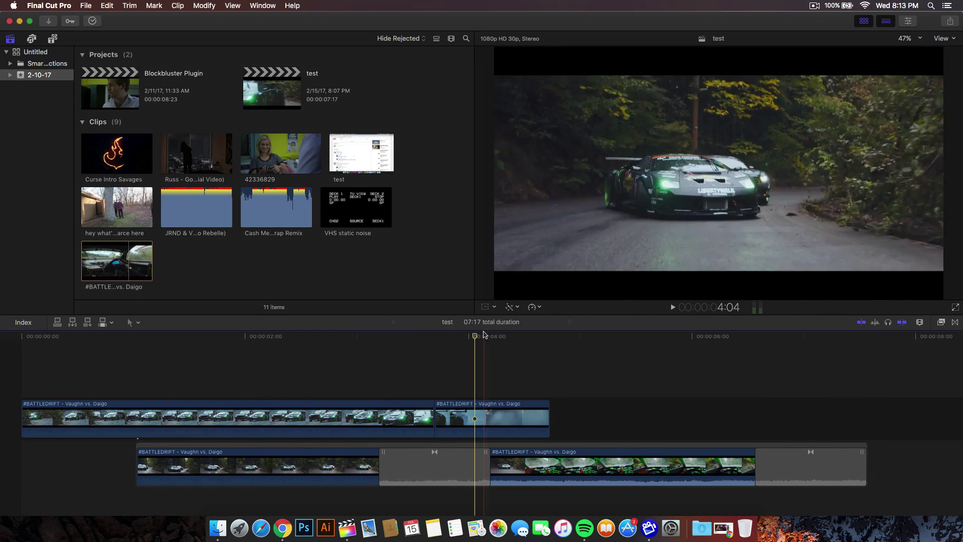
- Show the Ultra Miami 2016 Aftermovie in a maximized Chrome, muted, theater mode, paused at 3:57
left_click(284, 527)
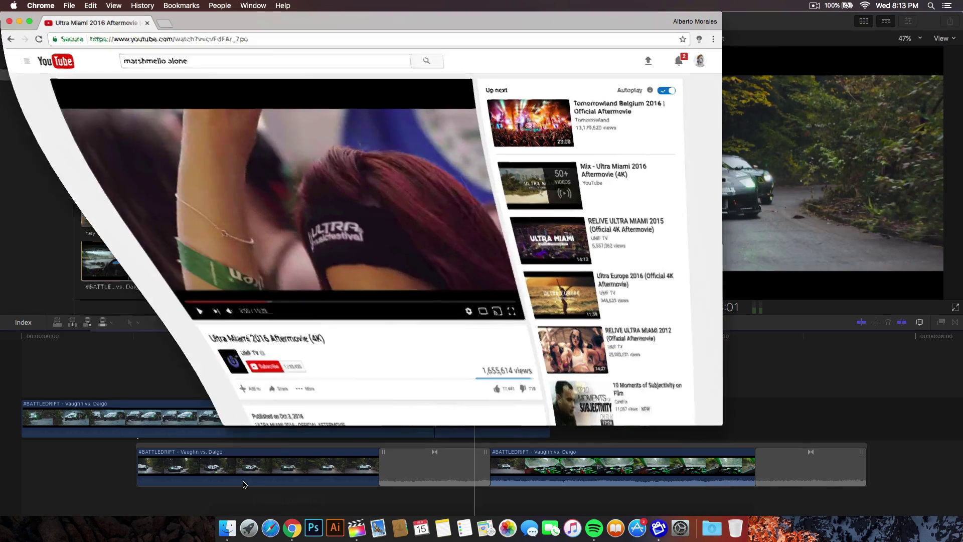
left_click_drag(720, 426, 962, 515)
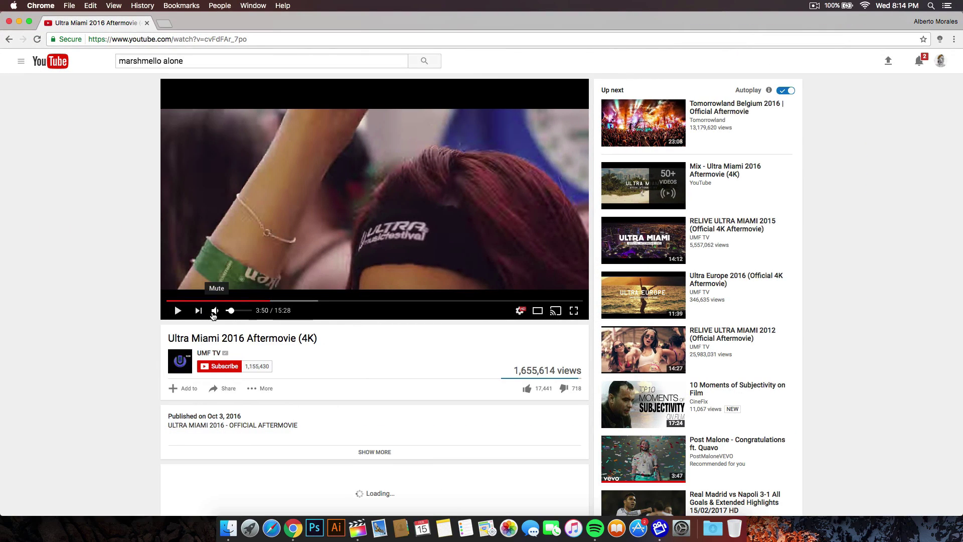
left_click(215, 310)
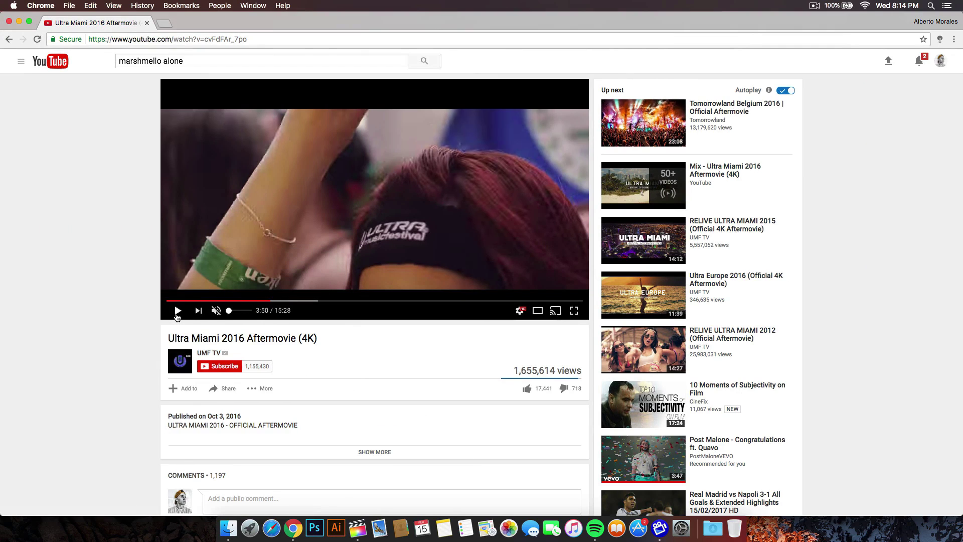
left_click(177, 310)
key("space")
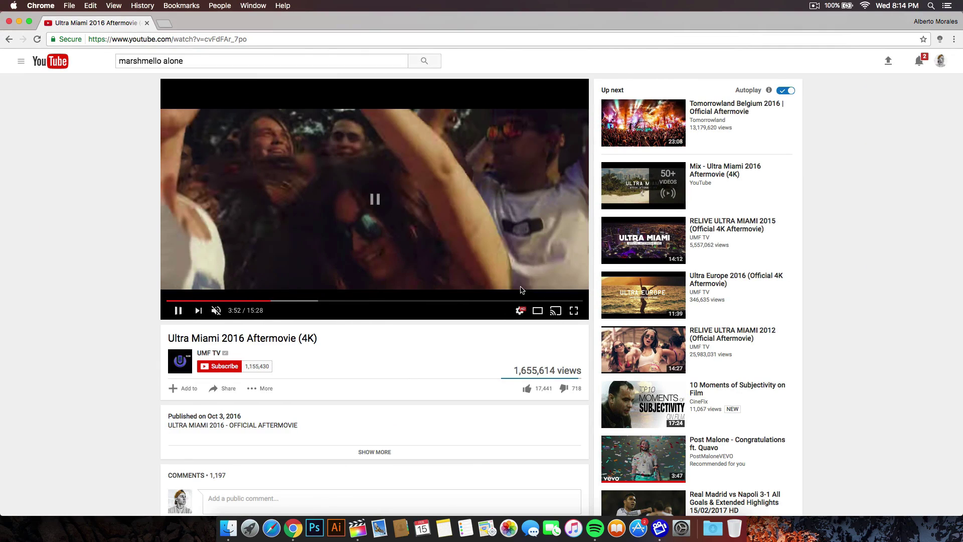
left_click(536, 313)
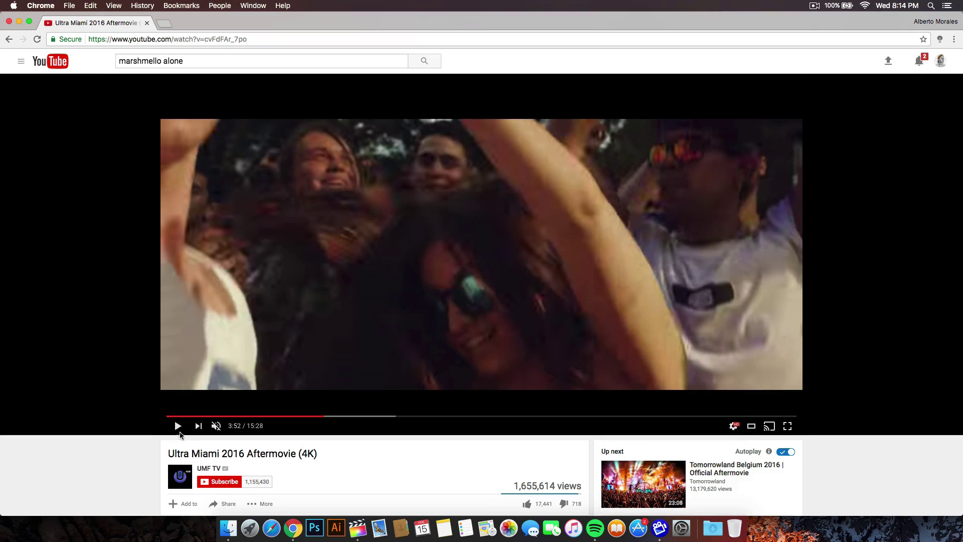
left_click(178, 426)
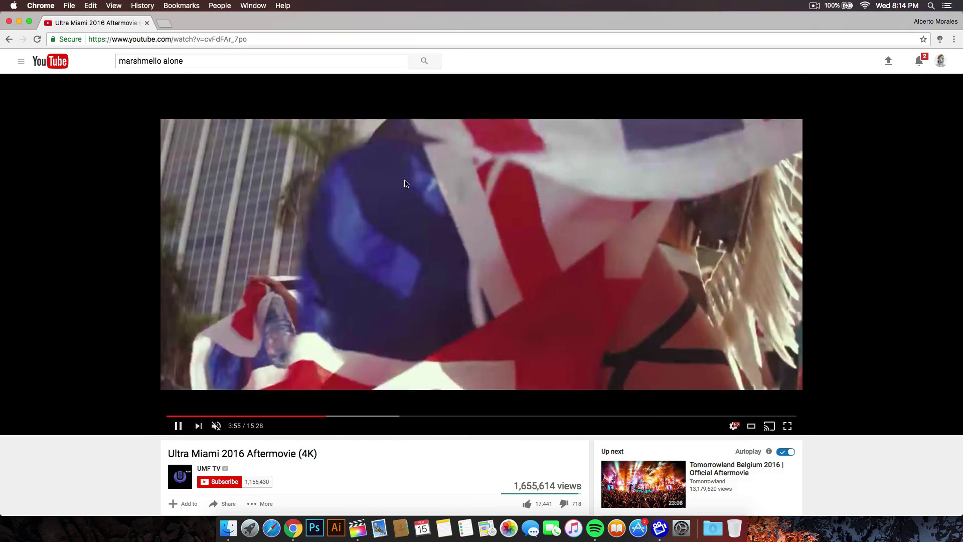
left_click(536, 270)
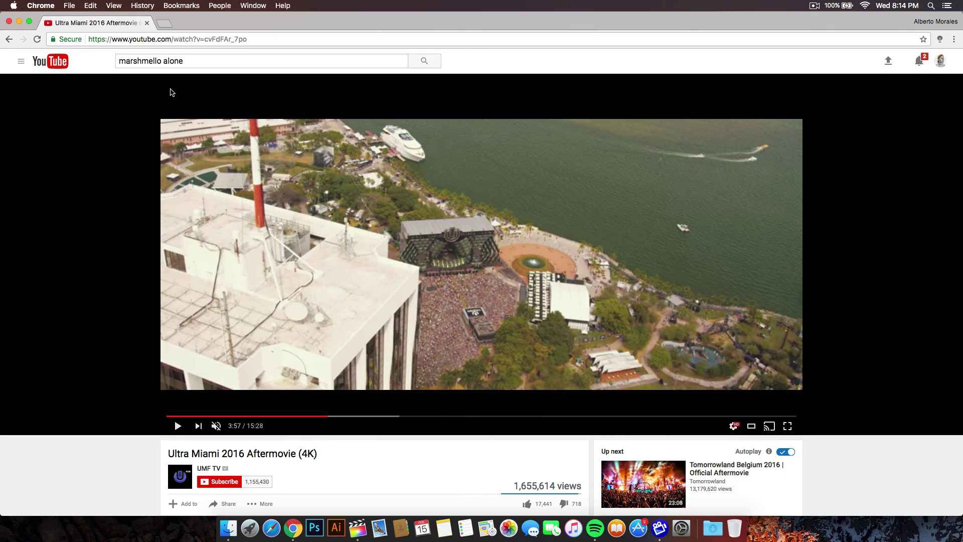
- Close Chrome and return to Final Cut Pro with the playhead near 3:13
left_click(8, 22)
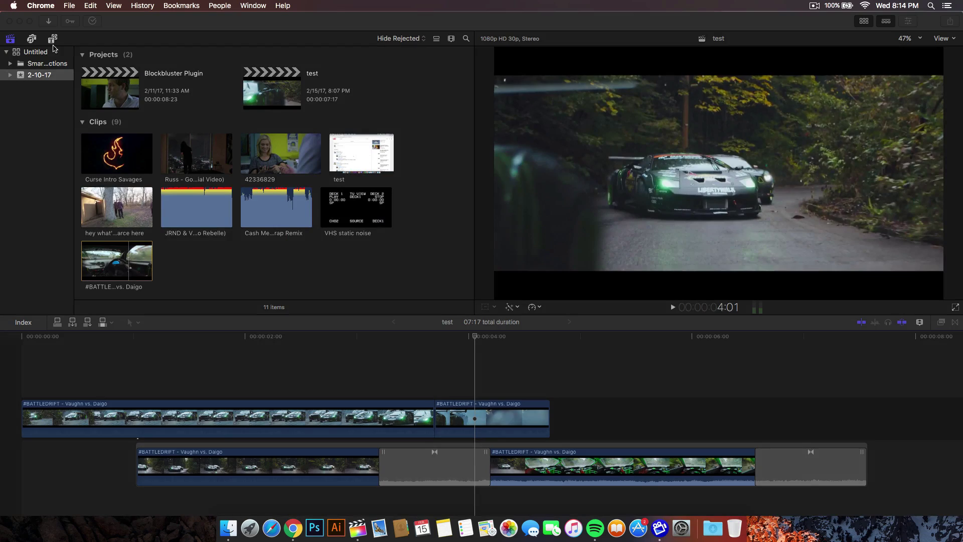
left_click(218, 346)
left_click_drag(209, 341, 428, 339)
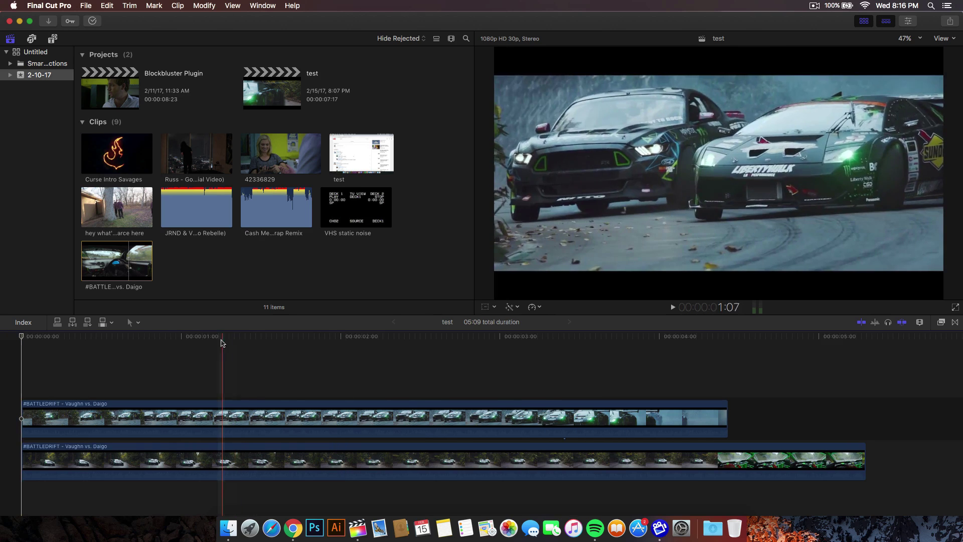
left_click(105, 416)
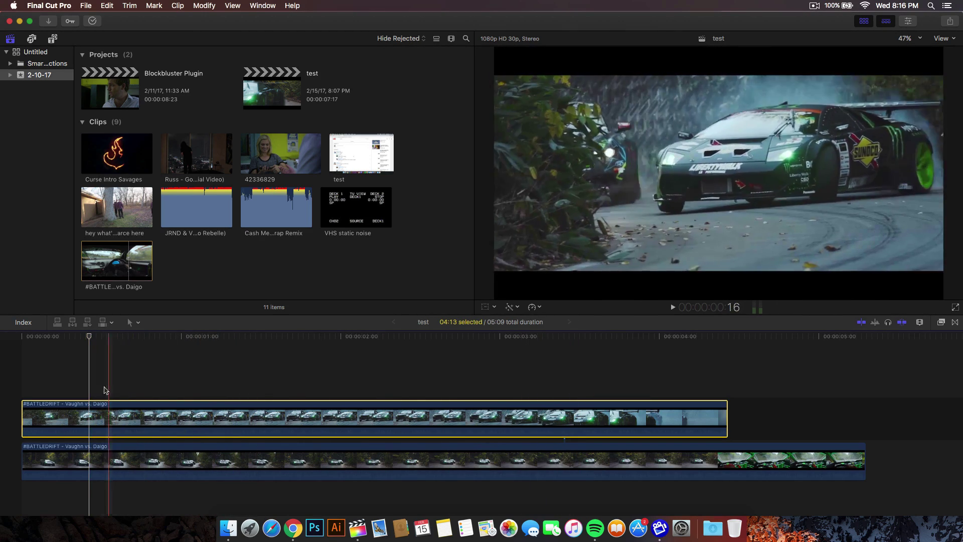
left_click(194, 339)
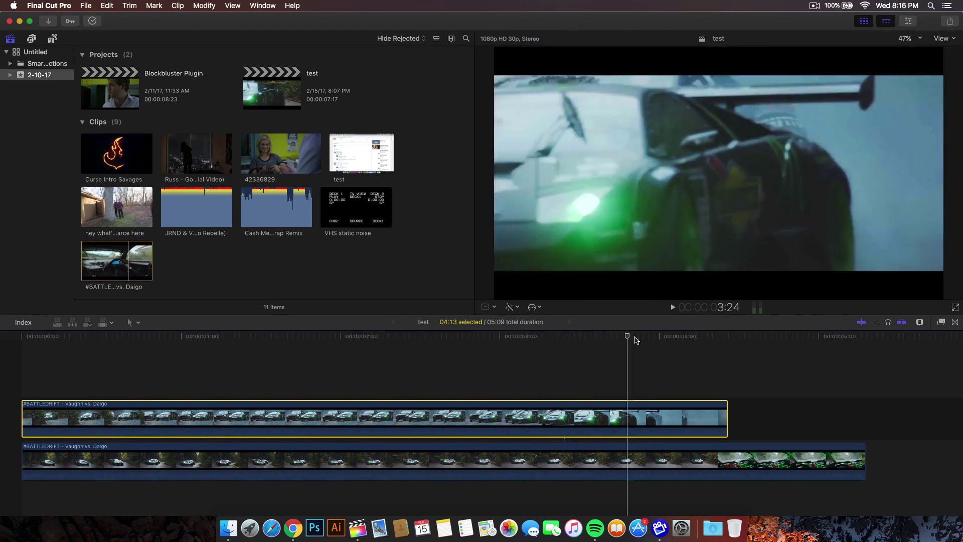
left_click(597, 339)
left_click_drag(599, 340, 637, 339)
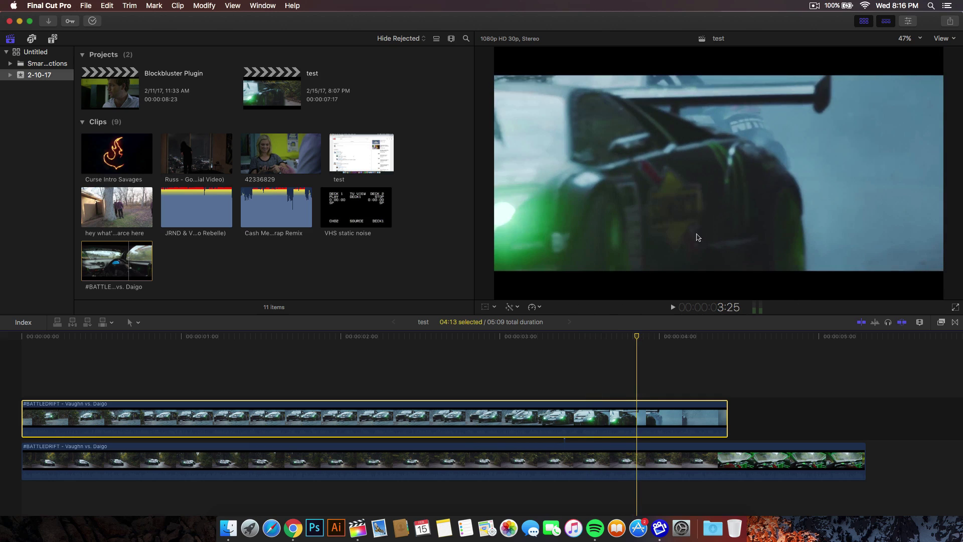
left_click(646, 459)
left_click(624, 410)
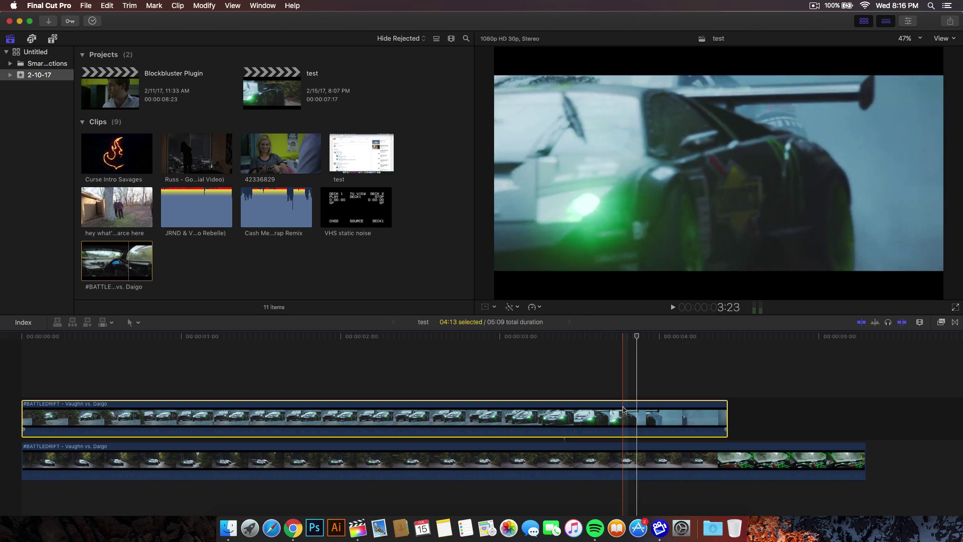
key("v")
left_click_drag(638, 339, 500, 348)
key("v")
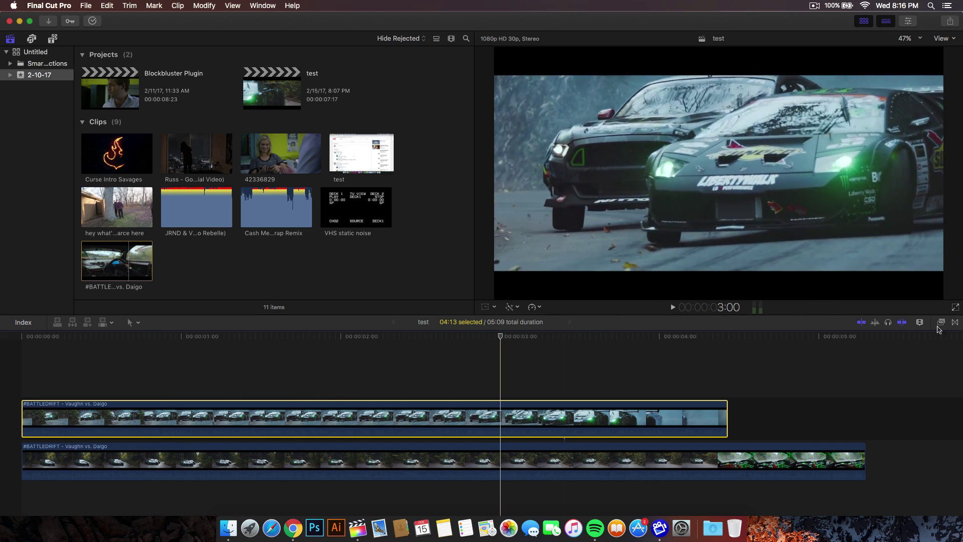
left_click(941, 323)
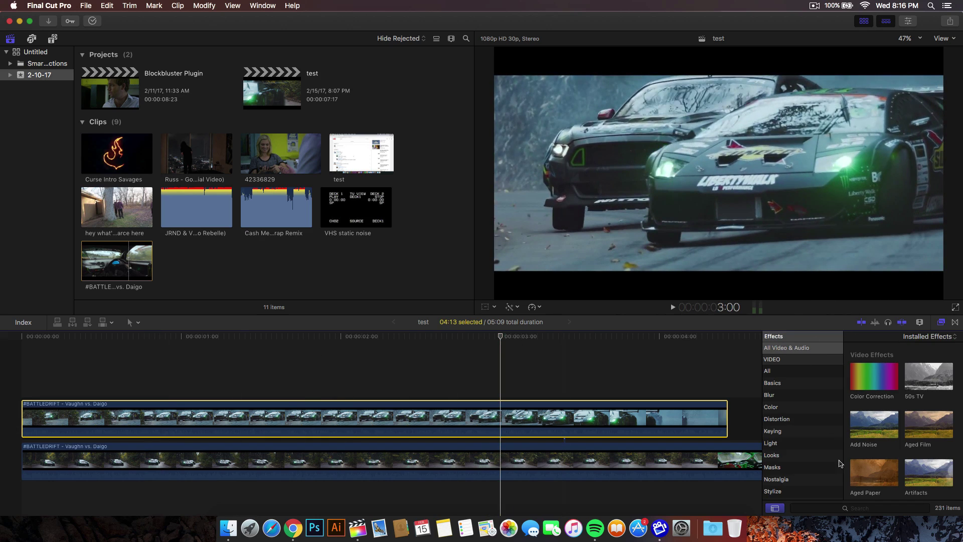
- Search all effects for 'draw mask' and drop Draw Mask onto the upper BATTLEDRIFT clip
left_click(771, 351)
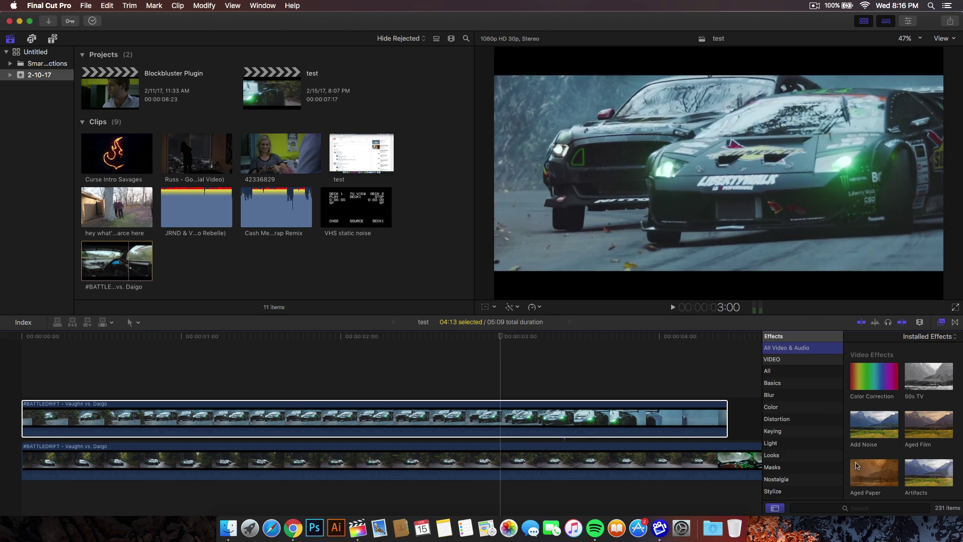
left_click(867, 508)
type("draw mask")
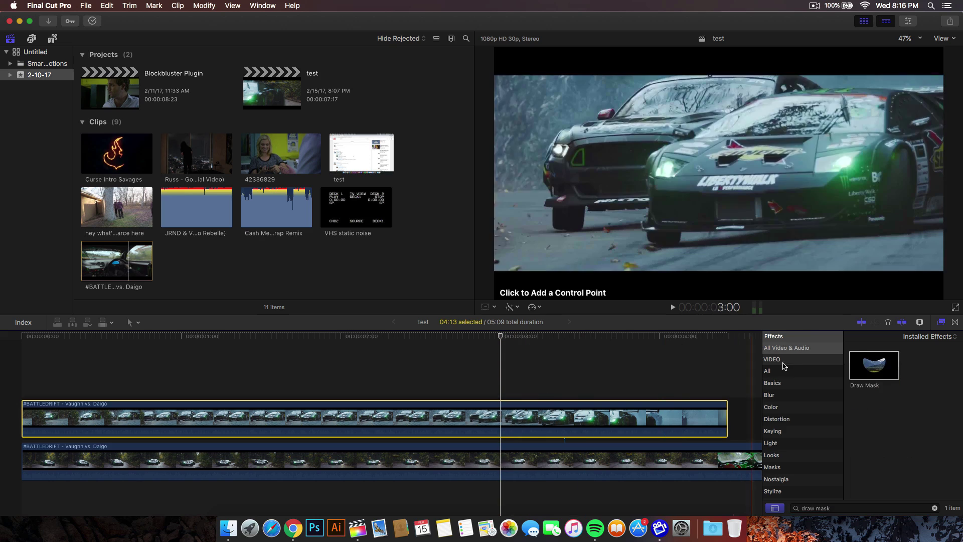
mouse_move(874, 365)
left_mouse_down()
mouse_move(602, 418)
mouse_move(639, 419)
mouse_move(500, 422)
left_mouse_up()
left_click(941, 323)
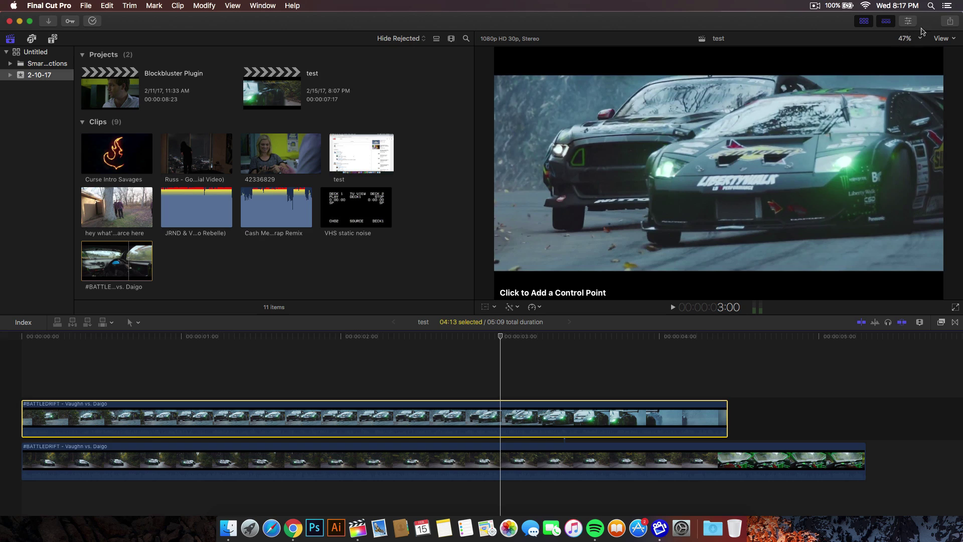
- Try viewer zooms of 50% and 25%, scrub to about 3:12, then fit the video
left_click(907, 39)
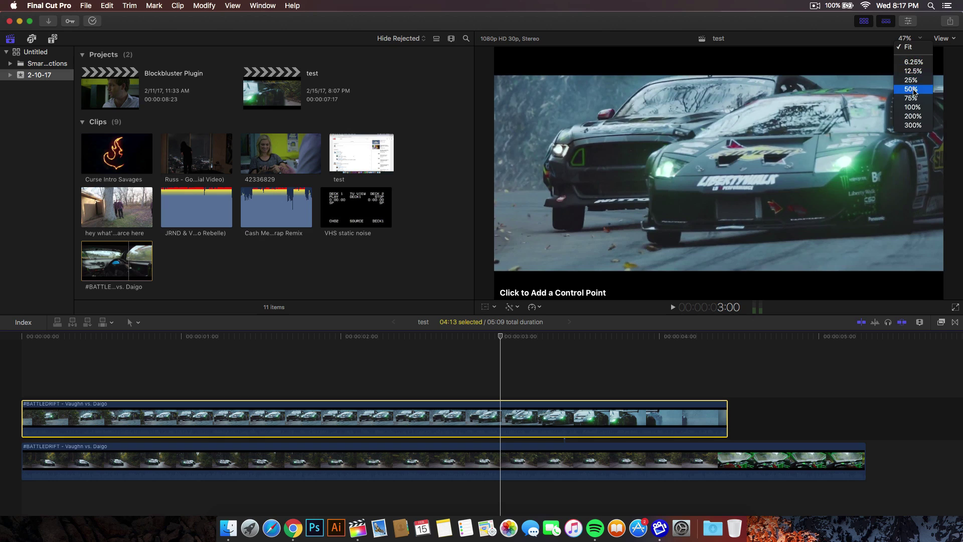
left_click(912, 89)
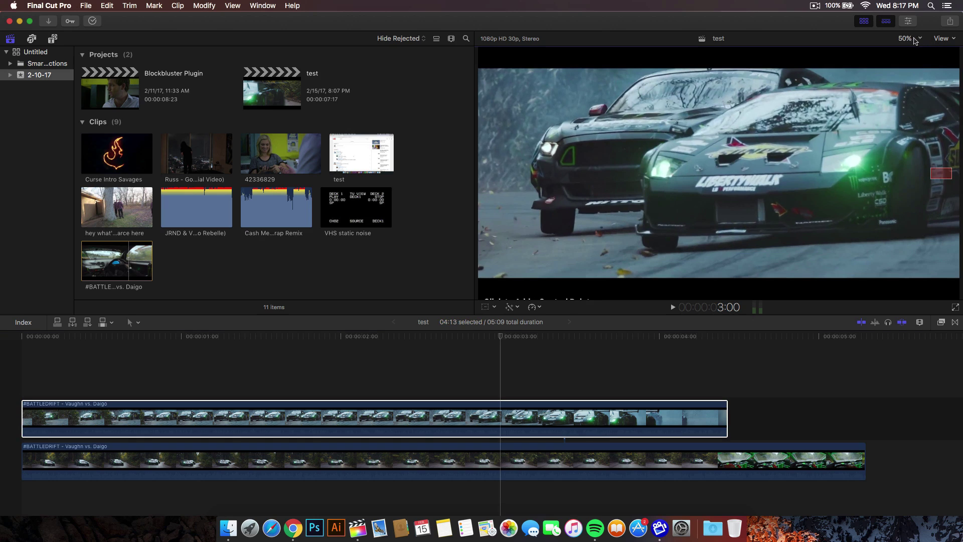
left_click(914, 41)
left_click(914, 76)
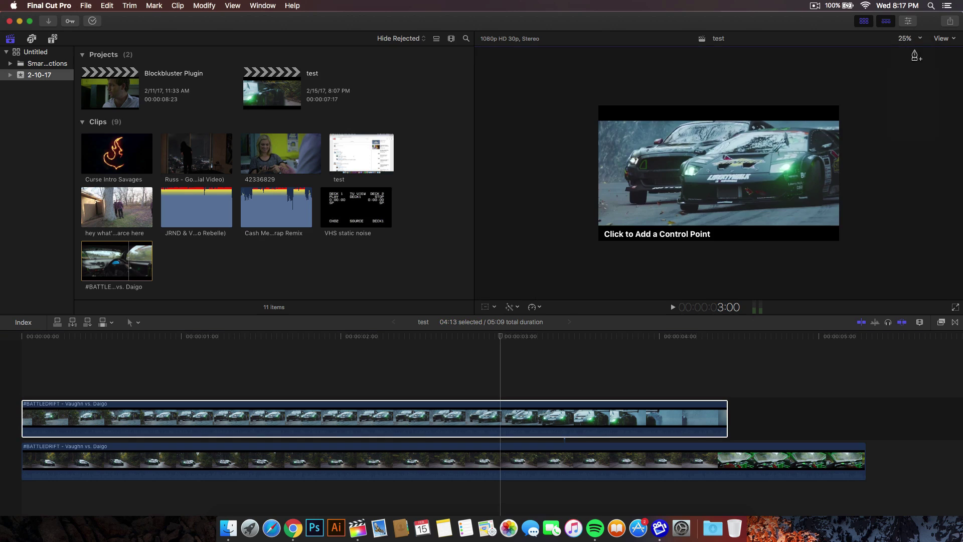
left_click(535, 336)
left_click_drag(542, 336, 605, 334)
key("shift+z")
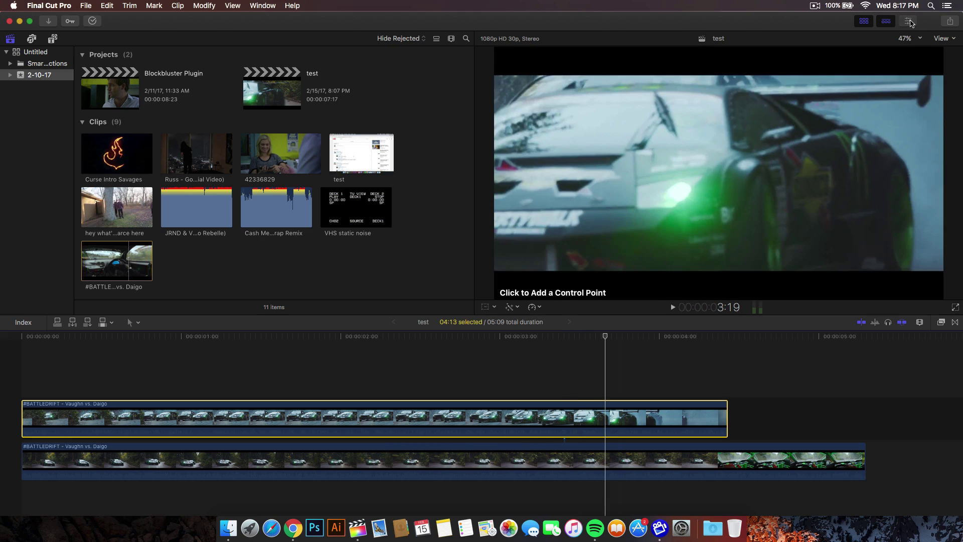
- In the Inspector, delete the greyed-out duplicate Draw Mask
left_click(908, 22)
left_click(842, 176)
key("Delete")
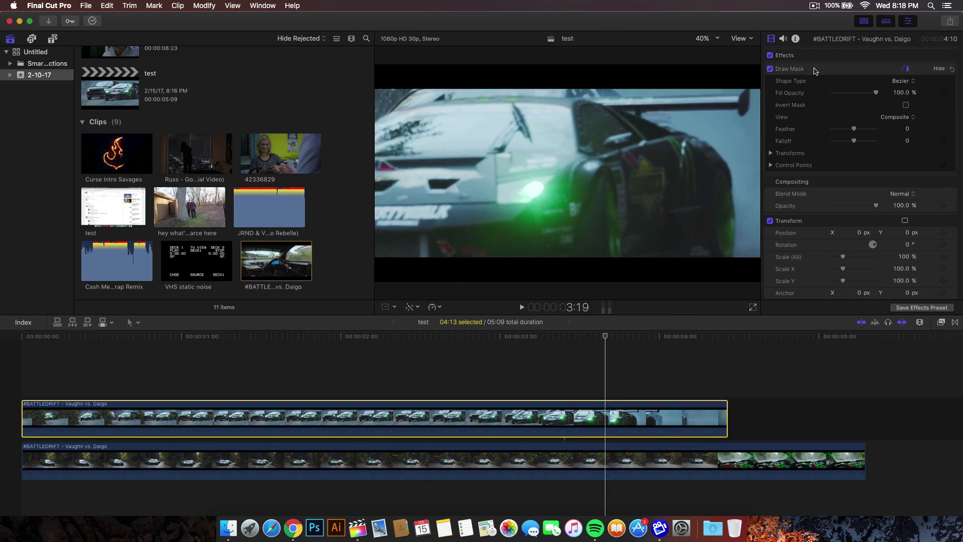
- Start the Draw Mask and place Bezier points around the car's rear wing
left_click(813, 71)
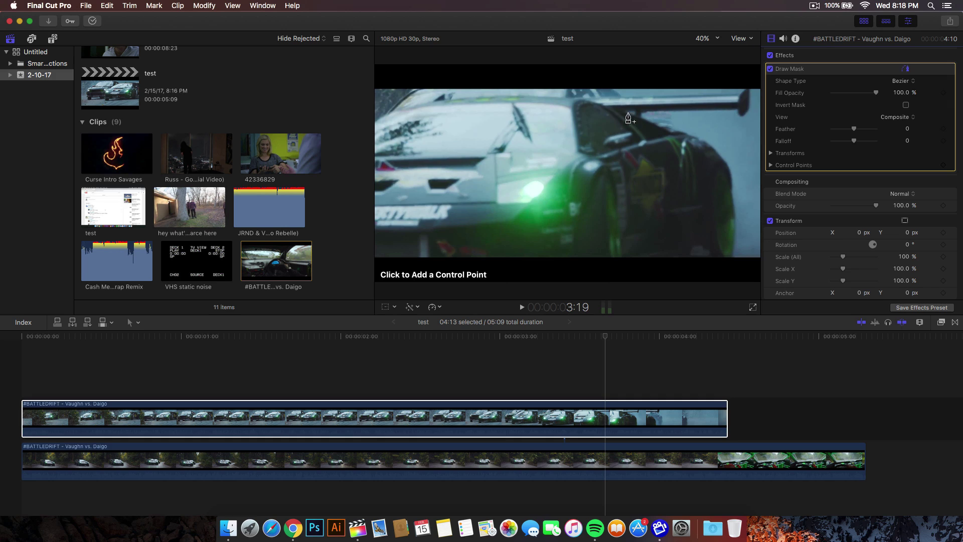
left_click(611, 87)
left_click(624, 97)
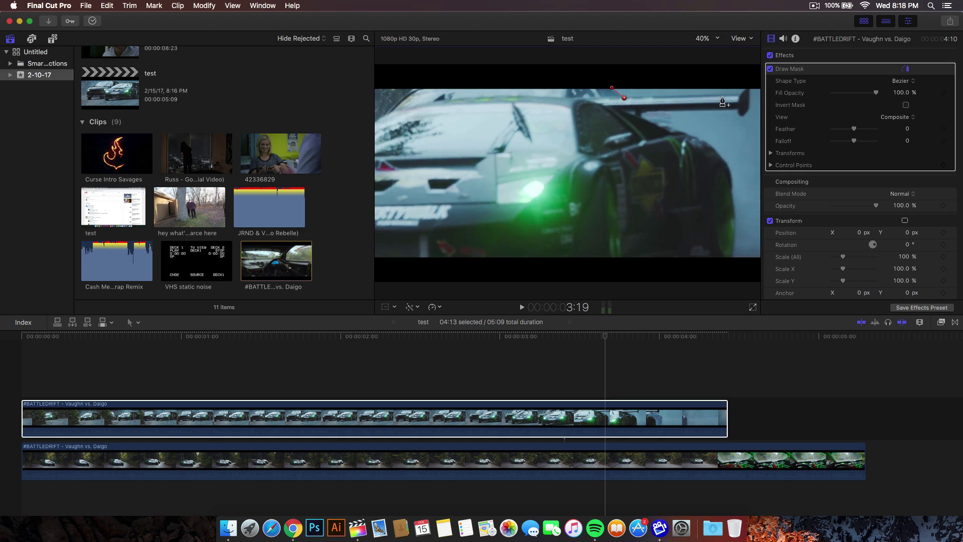
key("super+equal")
left_click_drag(735, 85, 745, 74)
left_click(748, 97)
left_click(737, 110)
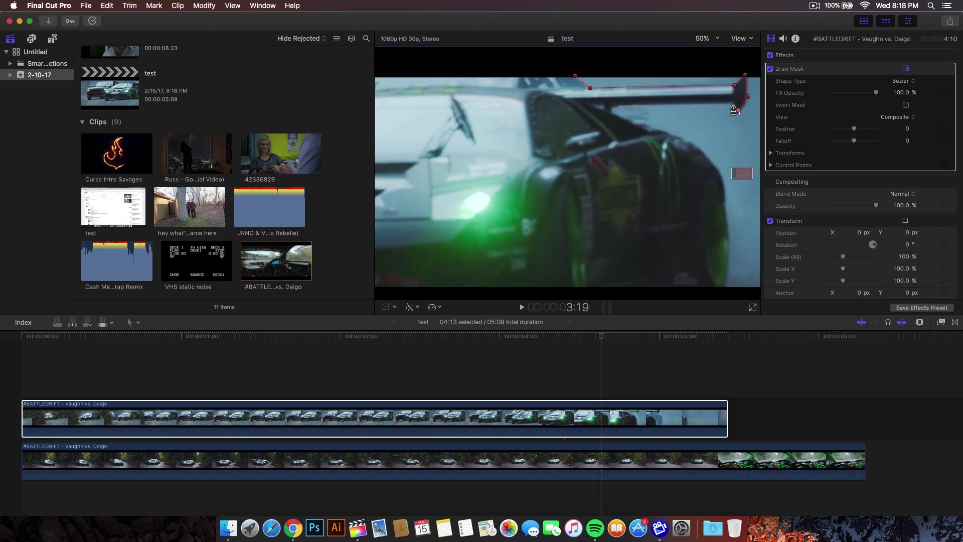
left_click(615, 106)
left_click(613, 113)
- Continue the outline down the car's side and outside the frame, closing it on the first point
left_click(692, 143)
left_click(724, 192)
left_click_drag(724, 193, 726, 183)
left_click_drag(729, 256, 728, 268)
left_click(726, 287)
key("super+minus")
left_click(709, 229)
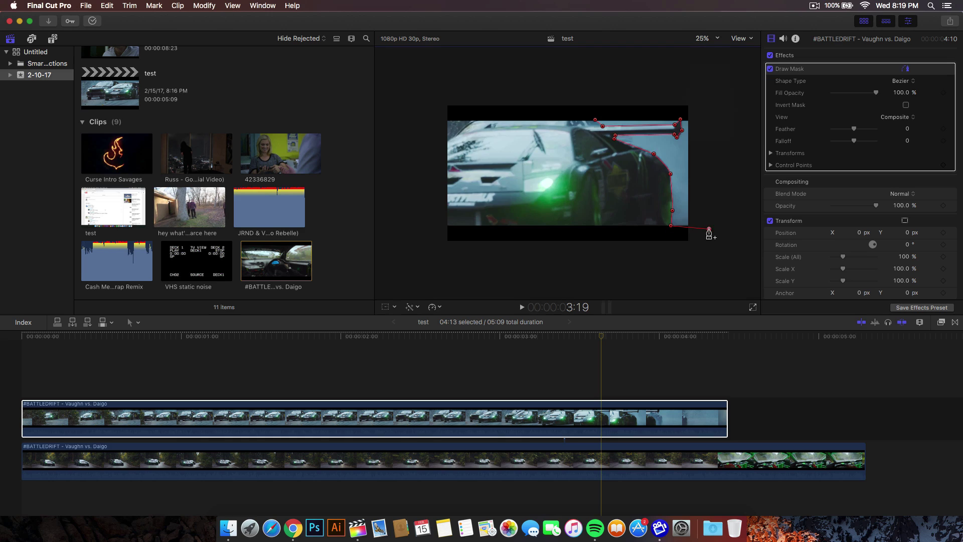
left_click(712, 89)
left_click(603, 81)
left_click(595, 119)
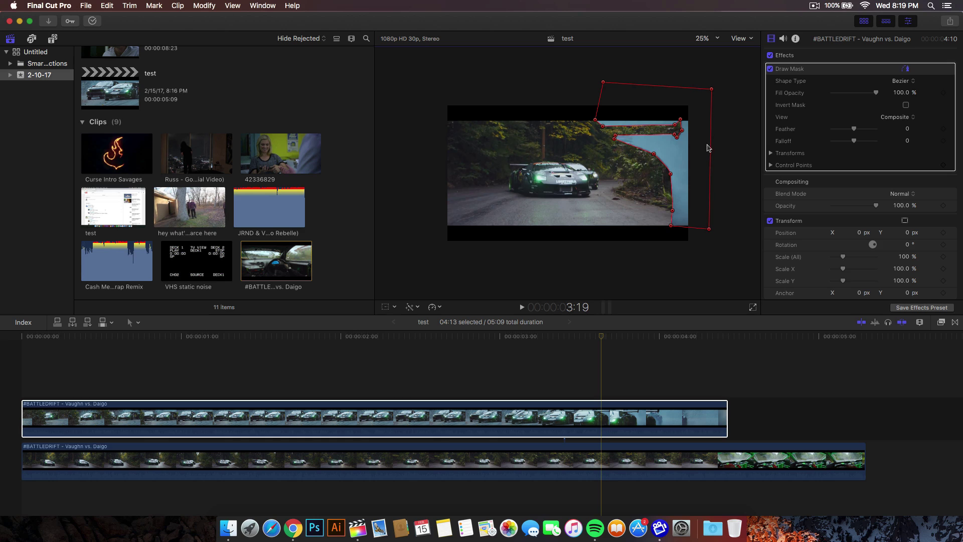
- Fit the viewer, hide the Browser, and set the Draw Mask View to Original
left_click(715, 40)
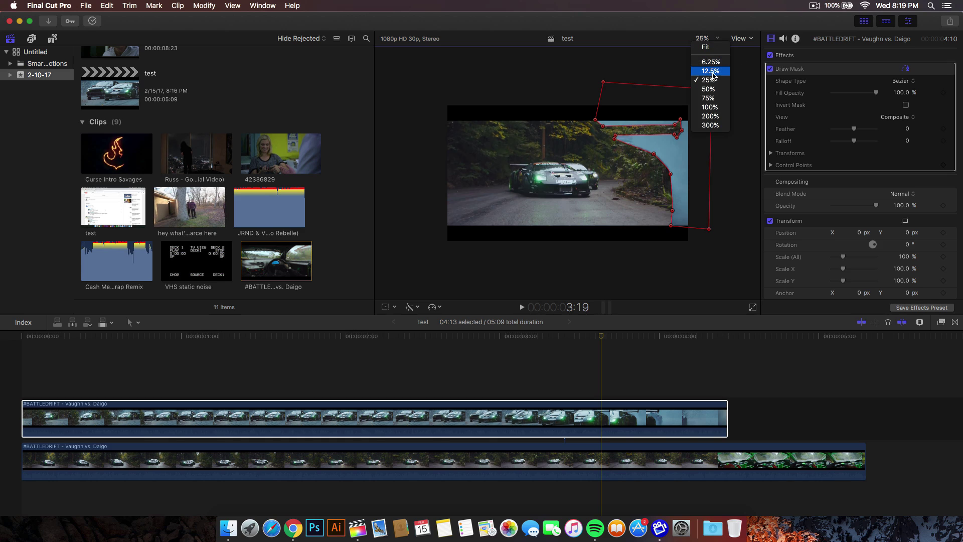
left_click(717, 47)
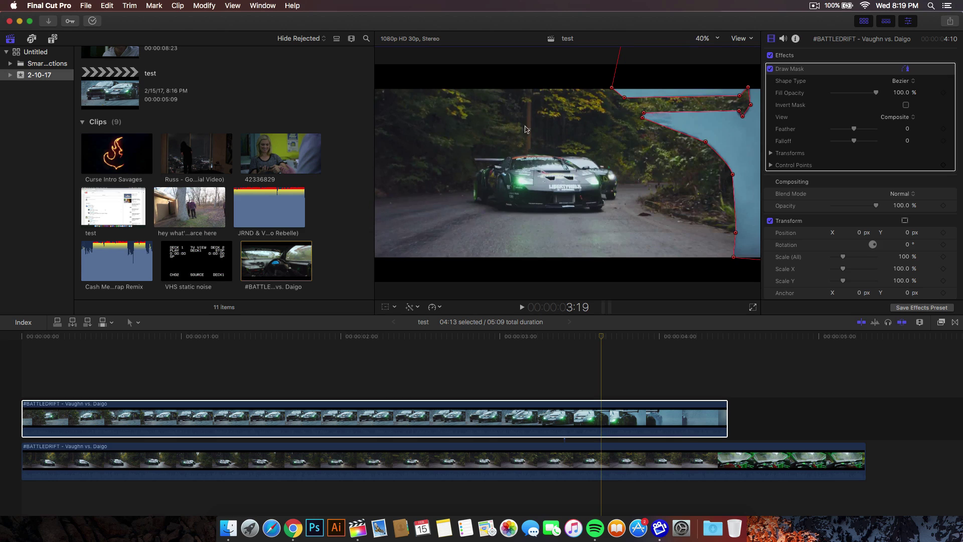
left_click(865, 22)
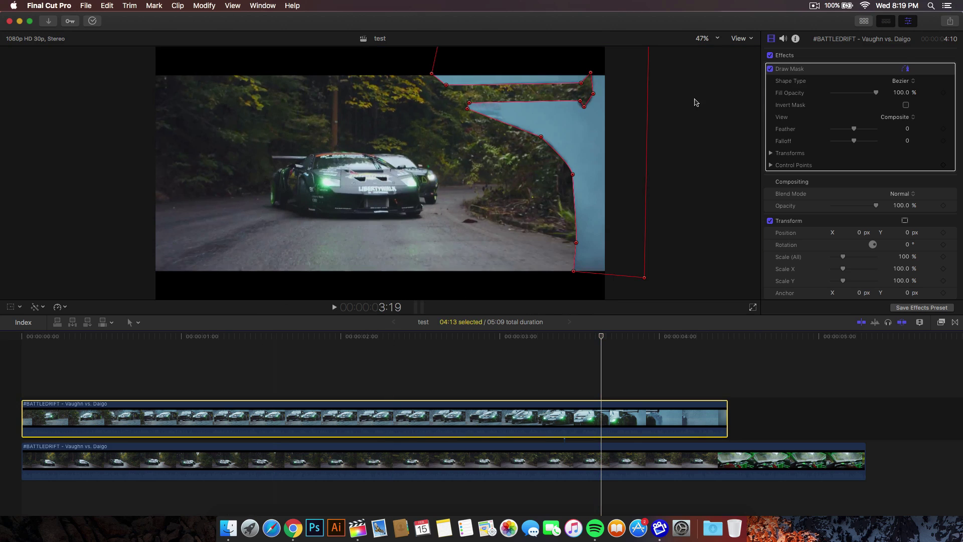
left_click(717, 38)
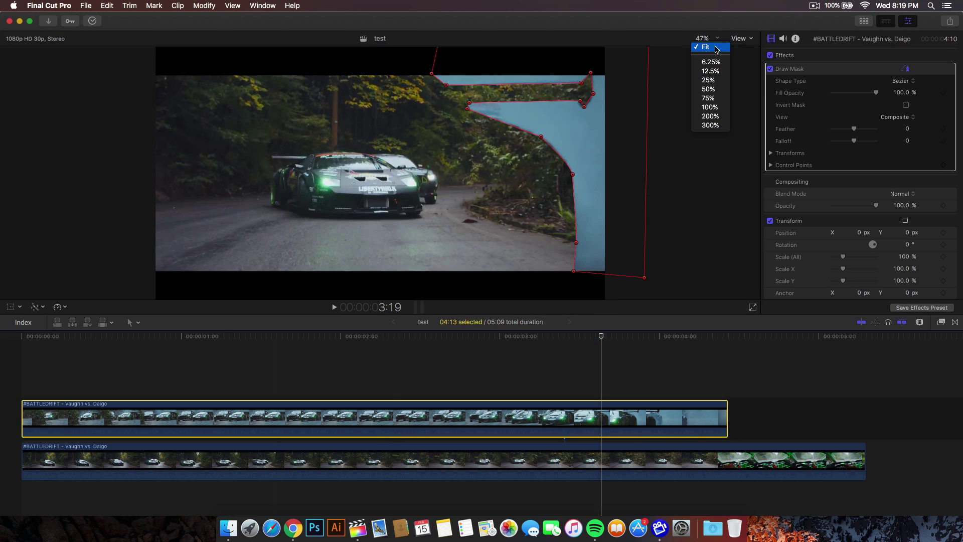
left_click(716, 47)
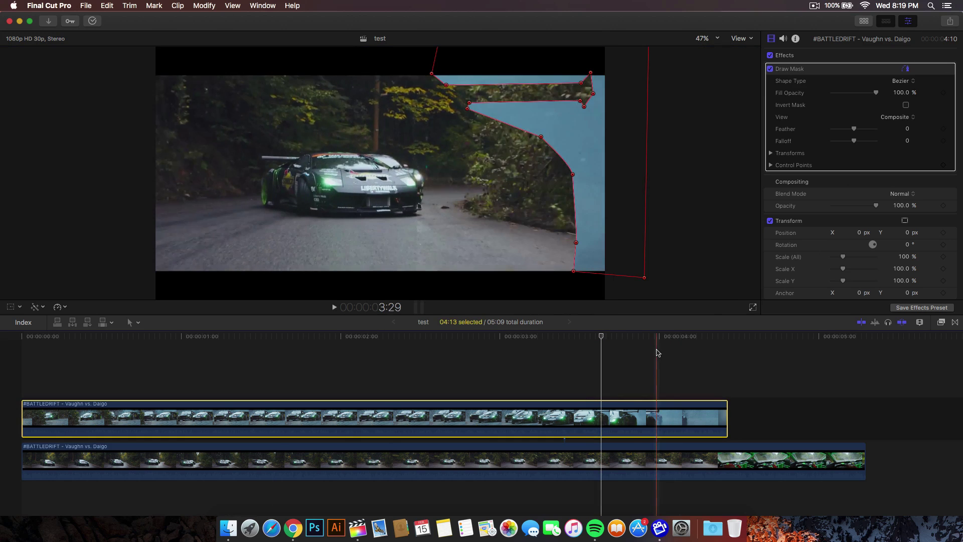
left_click(894, 117)
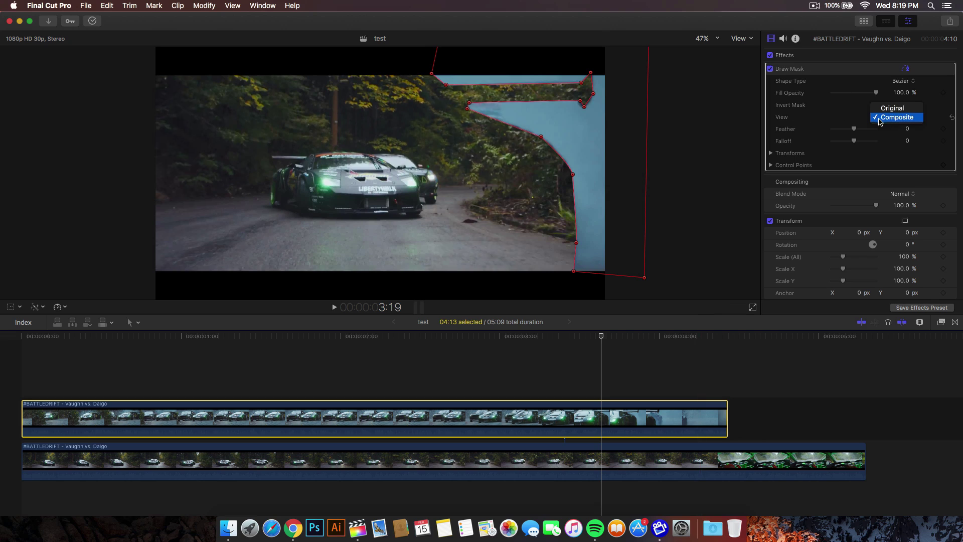
left_click(889, 110)
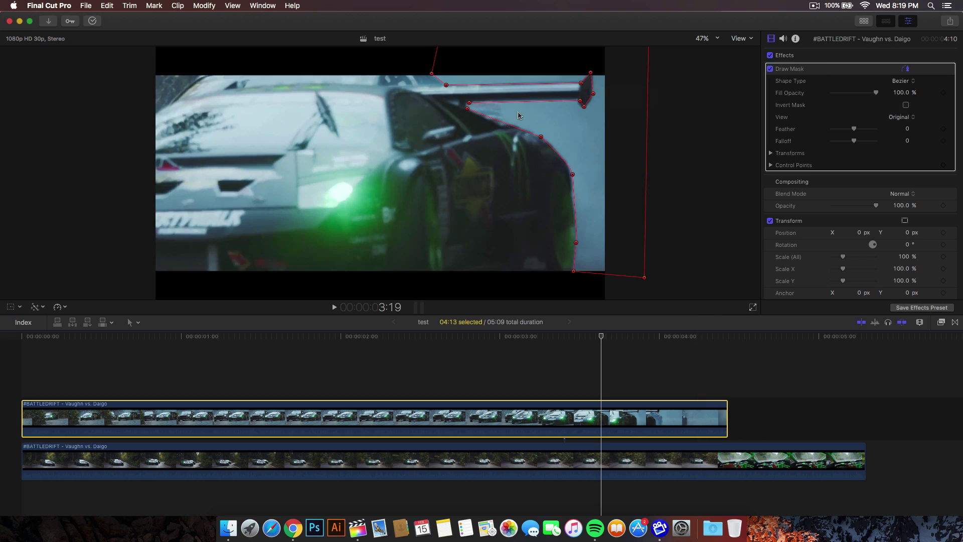
- Add a Position keyframe under Draw Mask Transforms and expand the 16 Control Points coordinates
key("super+minus")
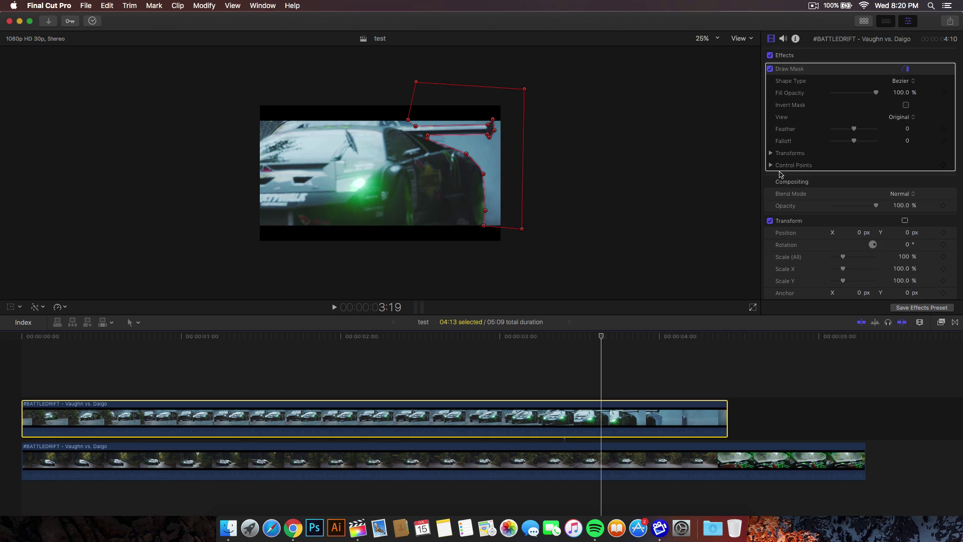
left_click(791, 156)
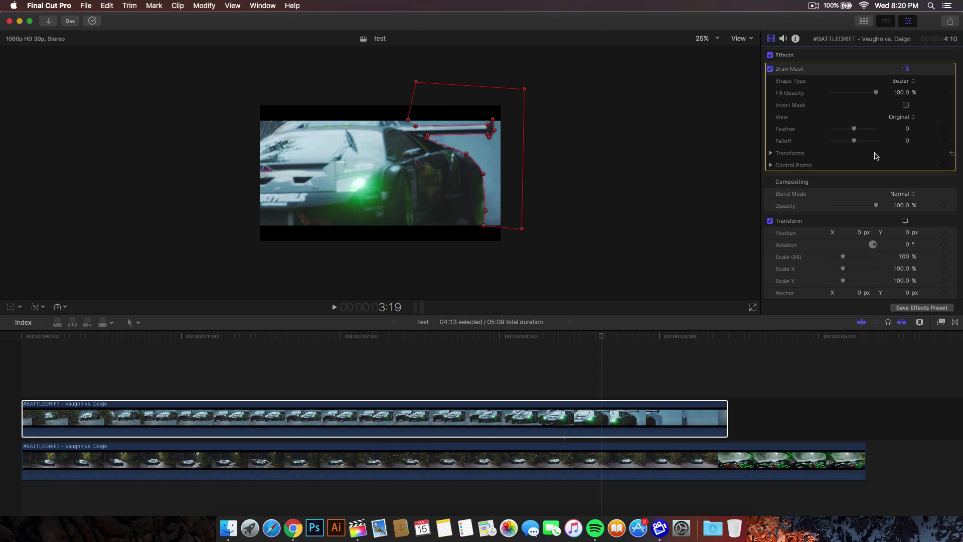
left_click(771, 154)
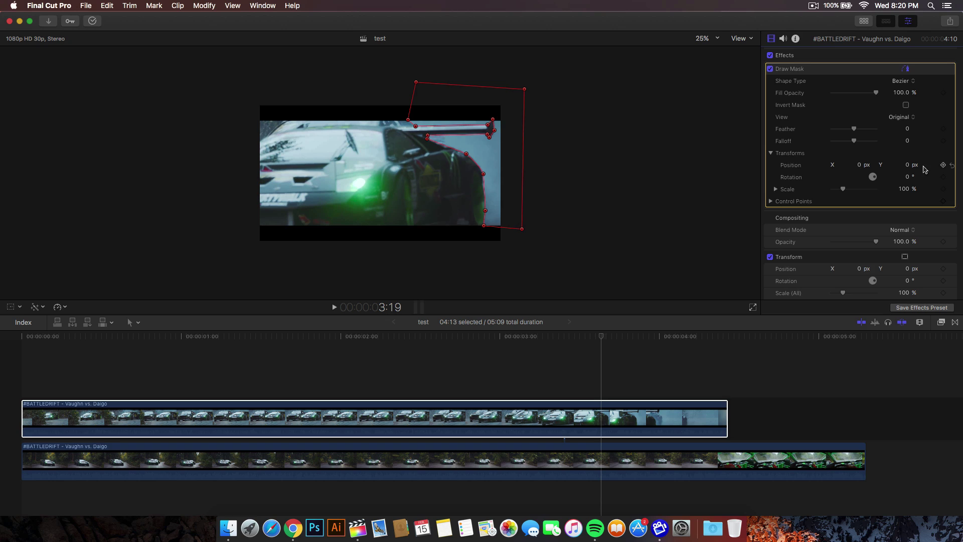
left_click(944, 165)
left_click(772, 202)
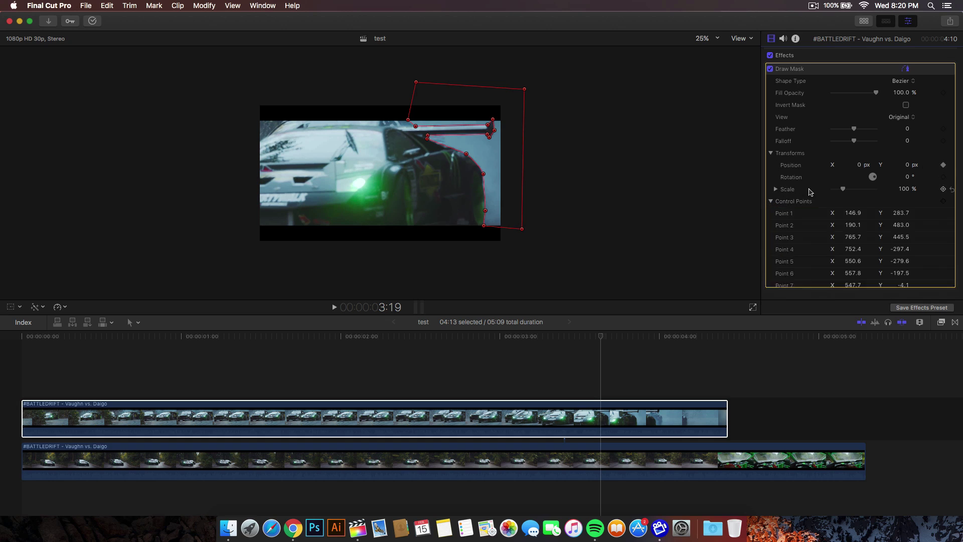
scroll(813, 191, "down", 5)
scroll(813, 192, "up", 1)
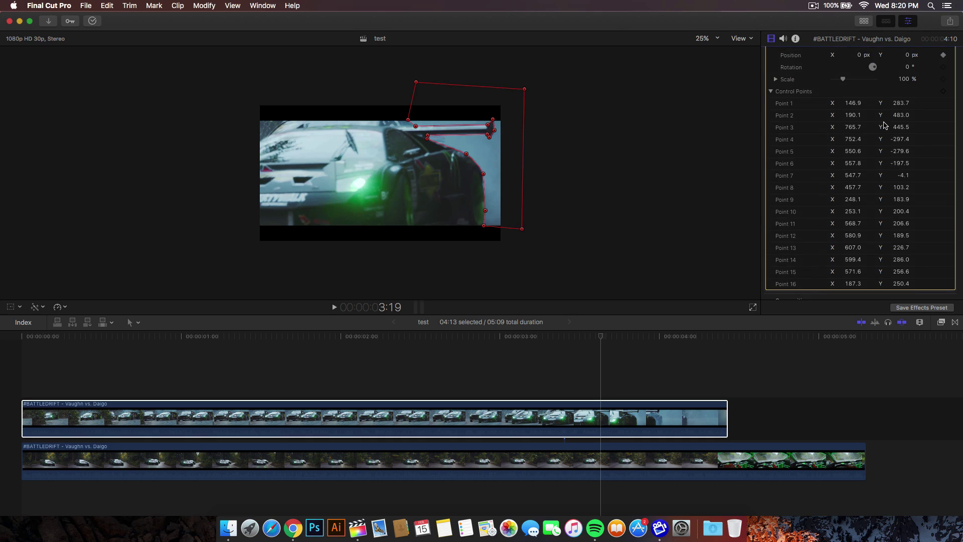
mouse_move(936, 96)
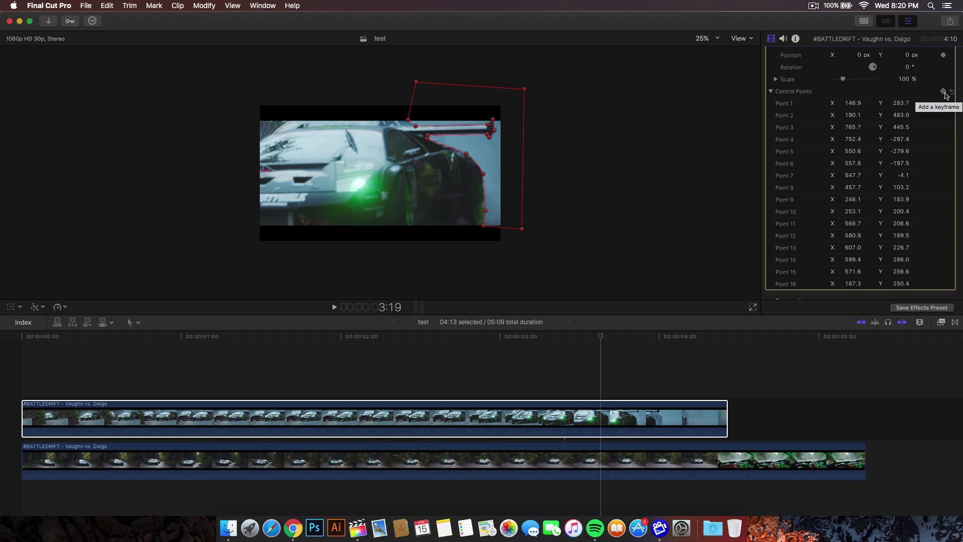
- Keyframe the Control Points at 3:19, fit the viewer, and shift the mask left with the car
left_click(945, 95)
key("shift+z")
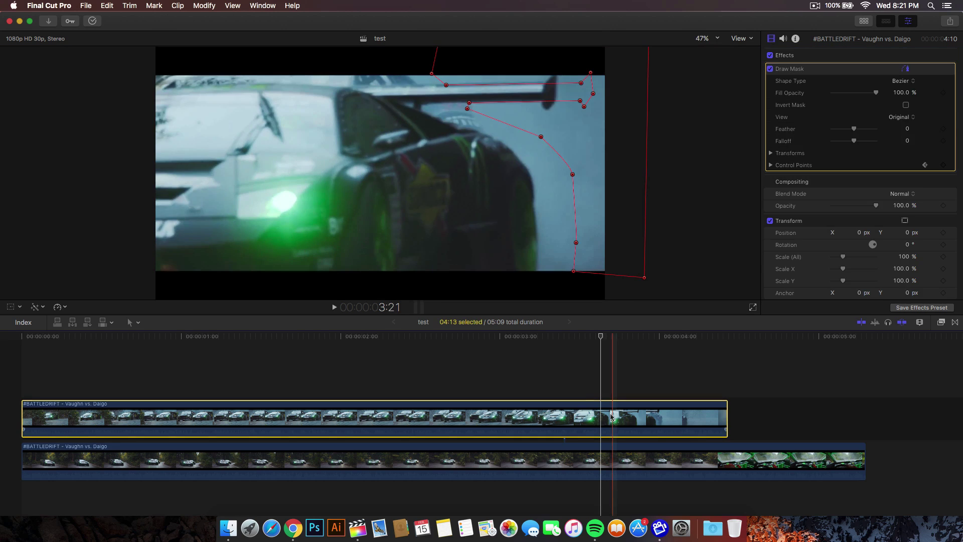
key("Right")
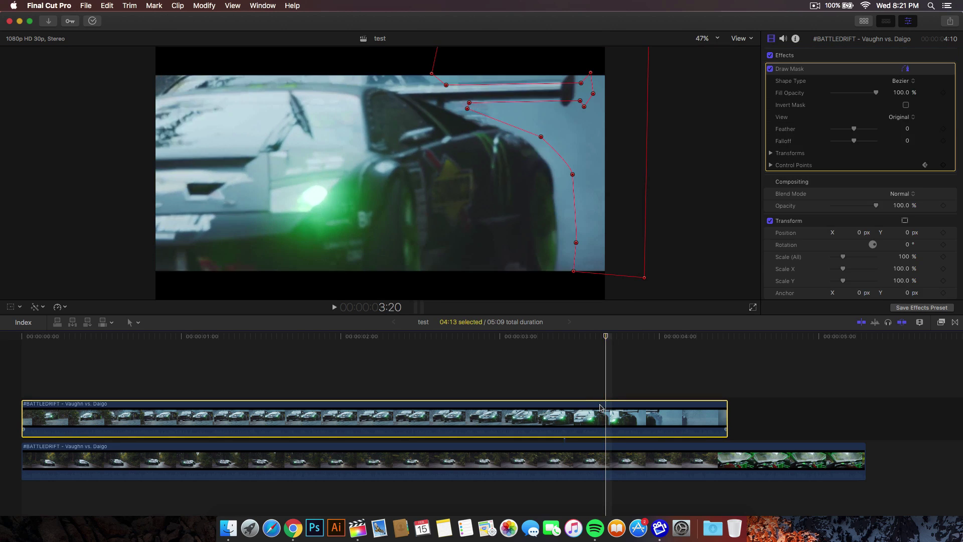
key("Left")
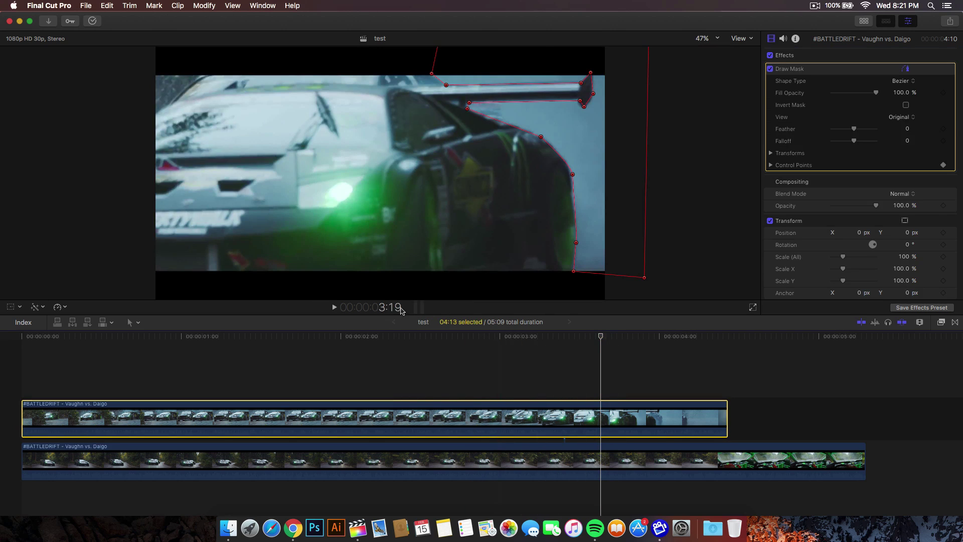
key("Right")
key("Right")
key("Left")
key("Left")
key("Right")
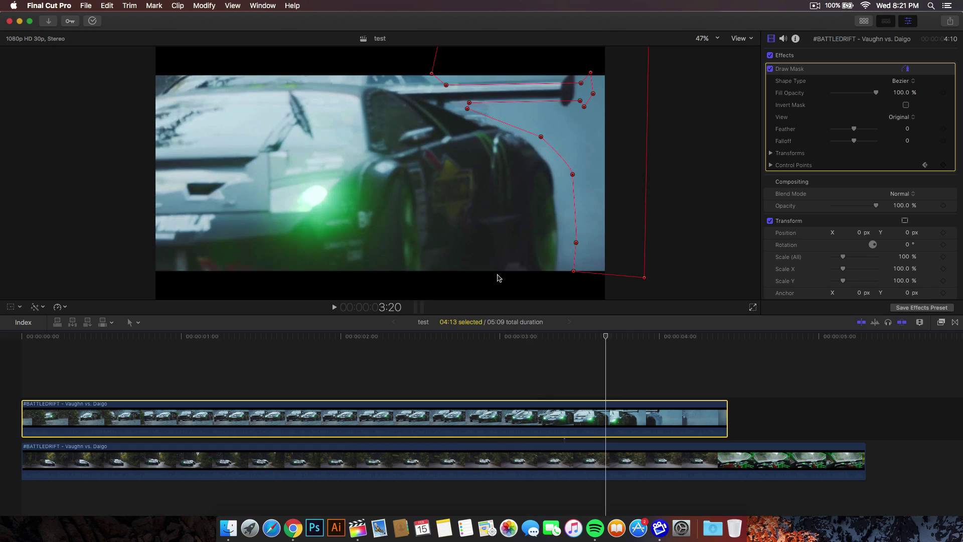
key("Left")
key("Left")
key("Right")
key("Right")
left_click_drag(635, 127, 610, 125)
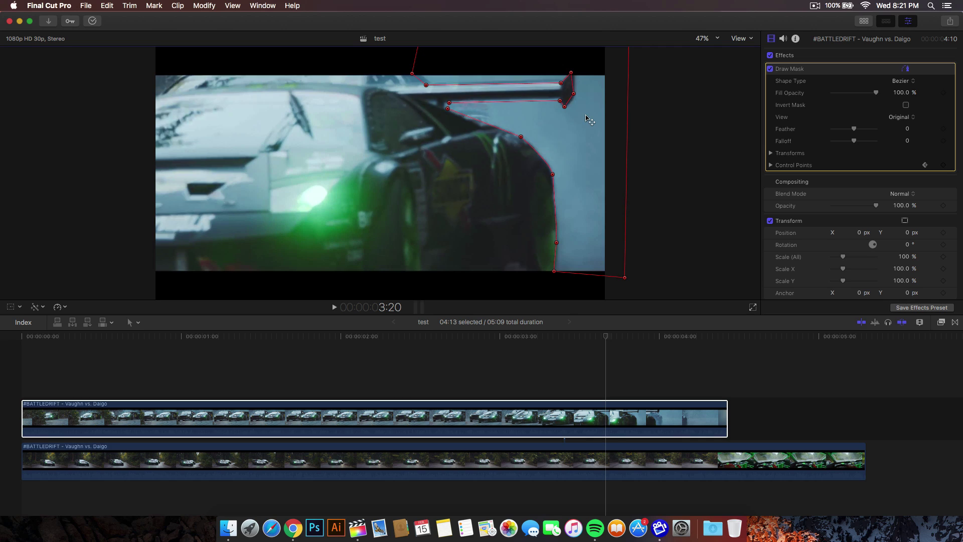
- Move the playhead to 3:20 and step between 3:19 and 3:20 to compare the mask
left_click_drag(606, 337, 609, 343)
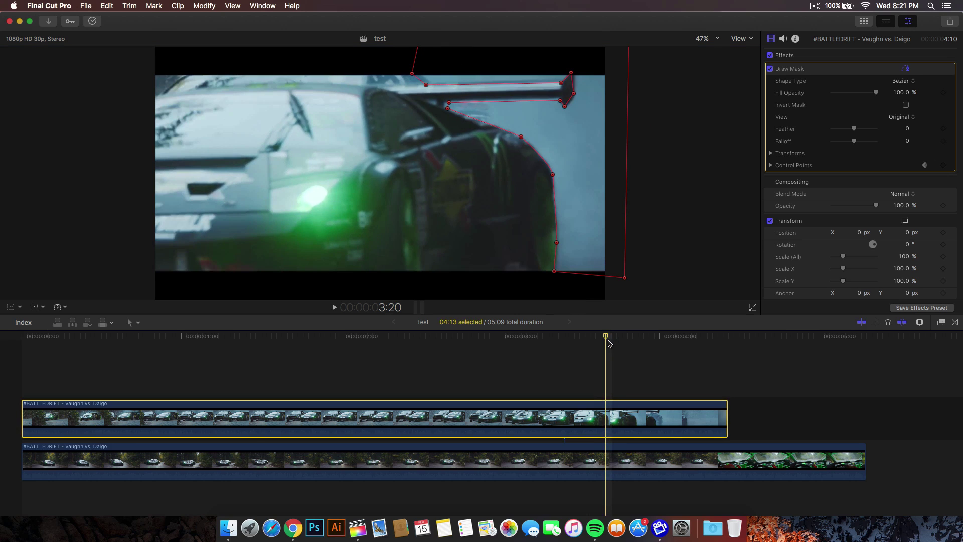
key("Left")
key("Right")
key("Left")
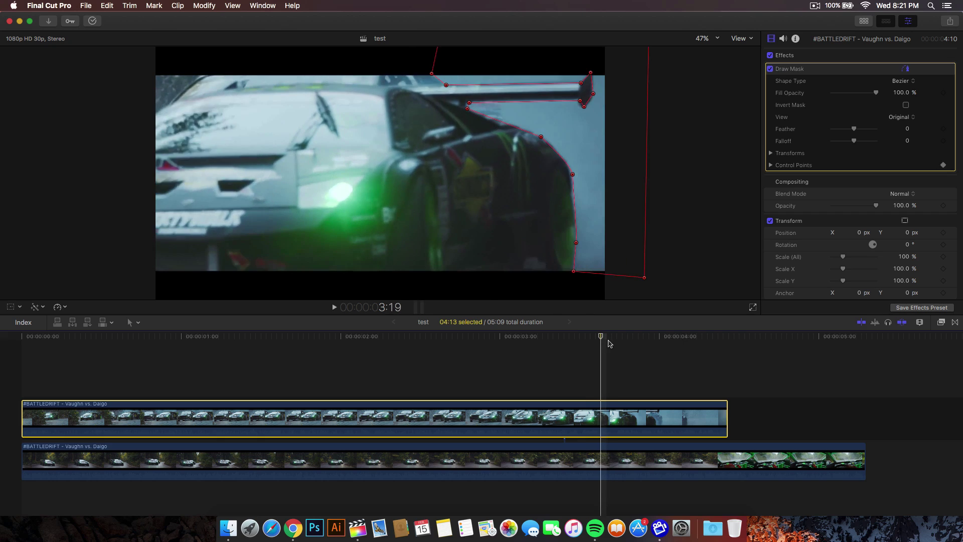
key("Right")
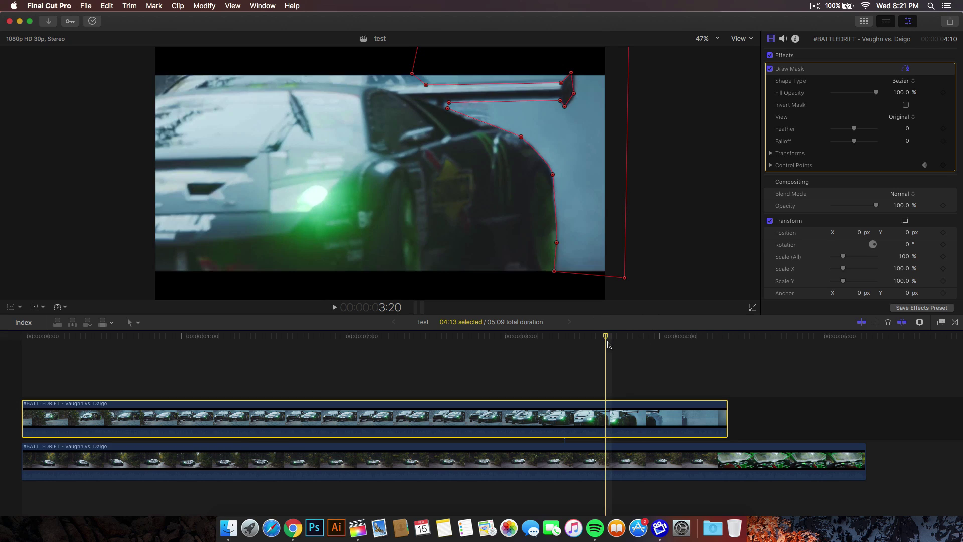
- At 3:21, shift the whole mask left and pull Control Point 1 and neighbouring points left
mouse_move(608, 344)
left_mouse_down()
mouse_move(601, 338)
mouse_move(610, 339)
left_mouse_up()
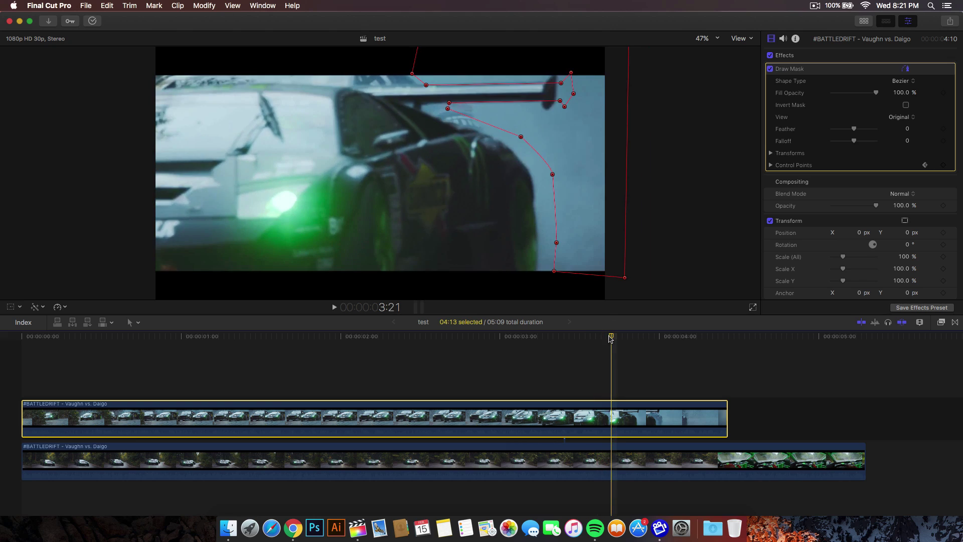
left_click_drag(596, 196, 578, 199)
left_click_drag(394, 77, 332, 77)
left_click_drag(408, 87, 365, 87)
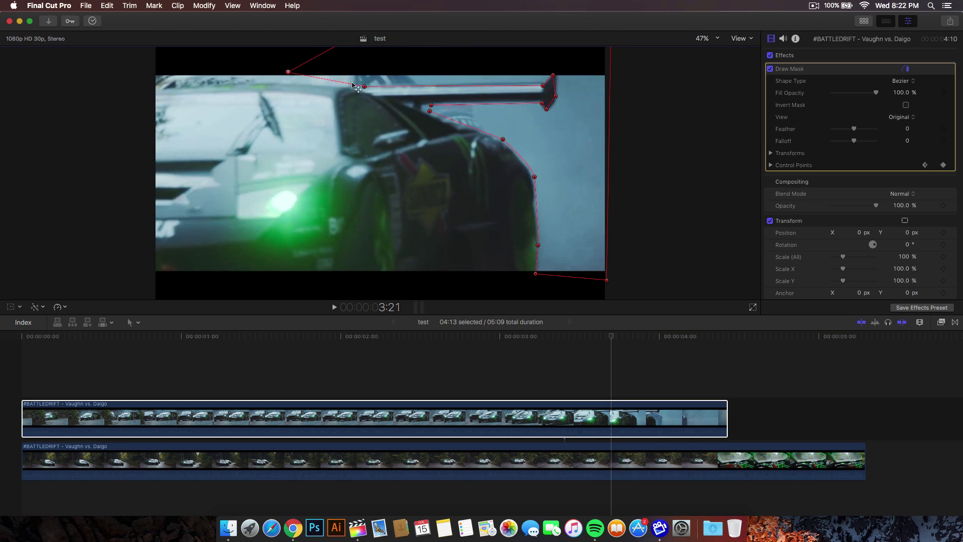
- Nudge a mask edge, then shift the whole mask left at 3:22
left_click(323, 80)
left_click_drag(324, 85, 324, 82)
left_click(554, 76)
key("Right")
left_click_drag(564, 190, 551, 190)
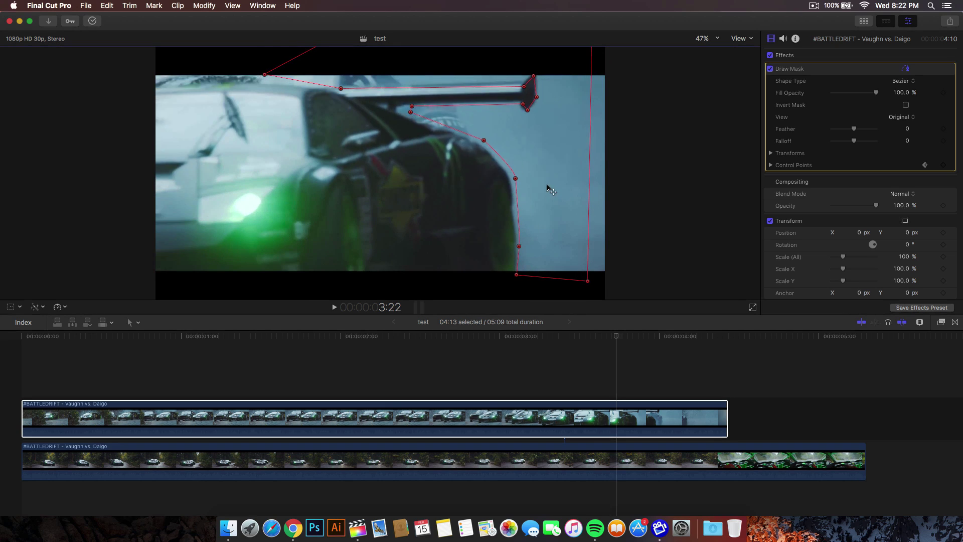
key("Left")
key("Right")
- Add a point to the mask outline and adjust points 10, 8, 7 and 15 around the car's rear
key("Right")
key("Right")
key("Left")
left_click(411, 111, "alt")
key("Left")
key("Left")
key("Right")
key("Left")
key("Right")
left_click_drag(412, 106, 406, 116)
left_click_drag(484, 140, 481, 139)
left_click(514, 179)
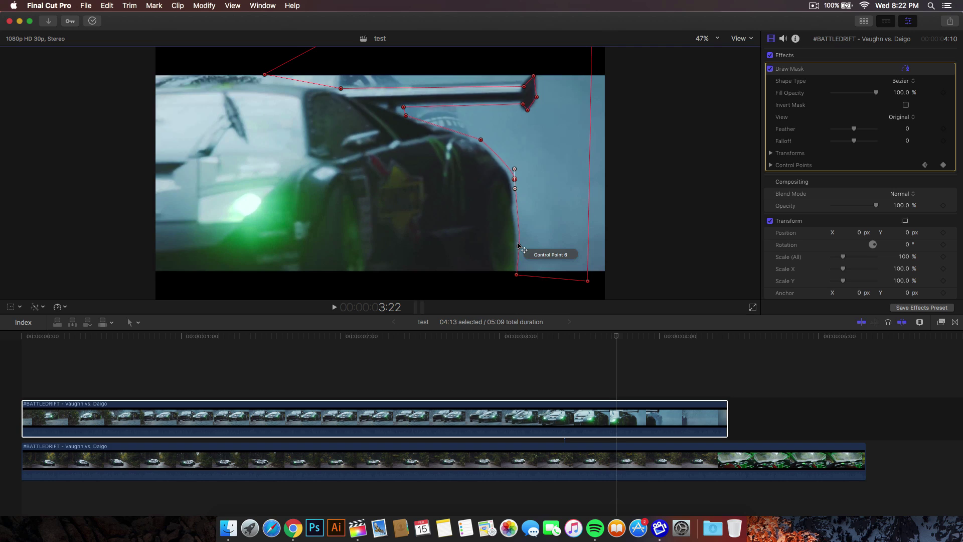
left_click_drag(524, 86, 520, 82)
- Advance frame by frame from 3:24 to 4:05, repositioning mask point 8
key("Right")
key("Right")
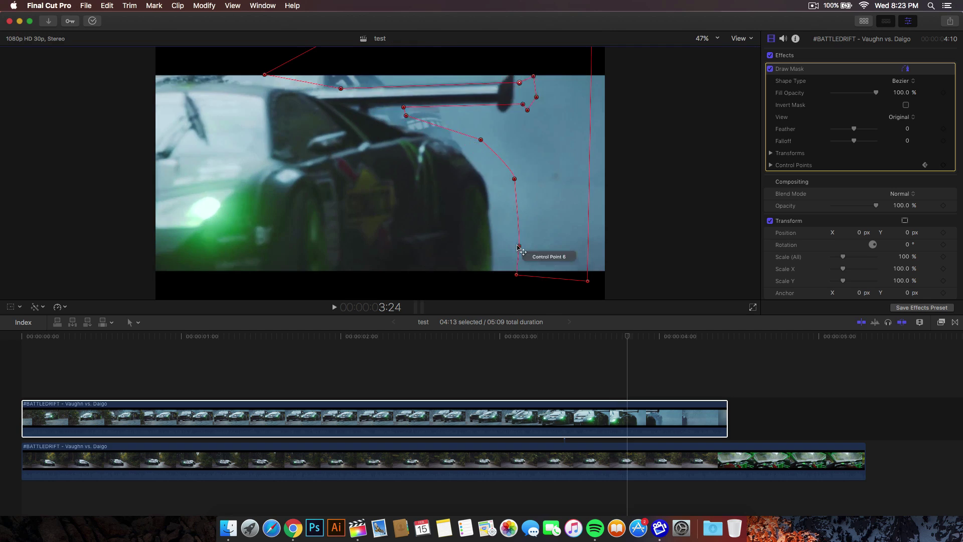
key("Right")
key("Right")
key("Right")
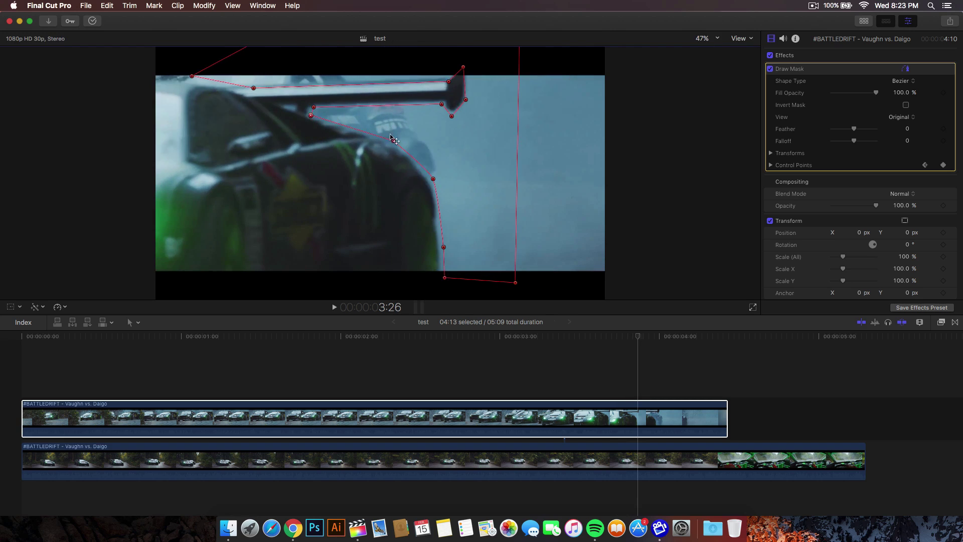
left_click(360, 144)
key("Right")
key("Right")
key("Right")
key("Right")
key("Right")
key("Right")
key("Right")
key("Right")
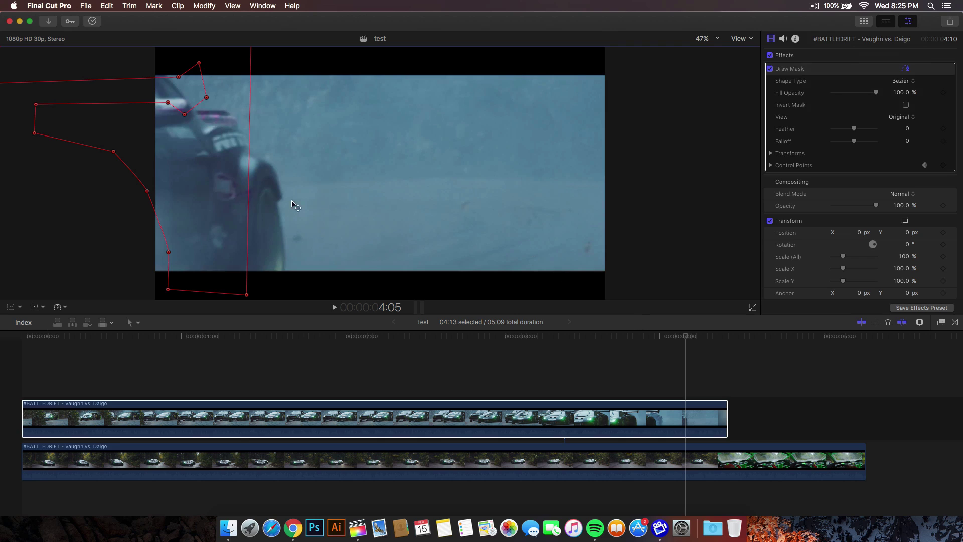
- Move the whole mask far left with the car, then bring the playhead back to 3:21
left_click_drag(236, 158, 122, 160)
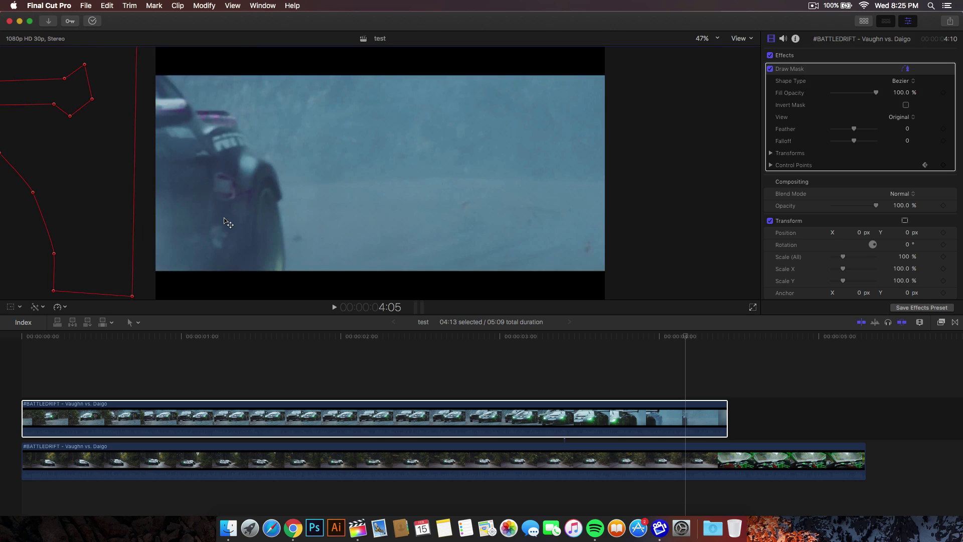
left_click_drag(665, 336, 670, 336)
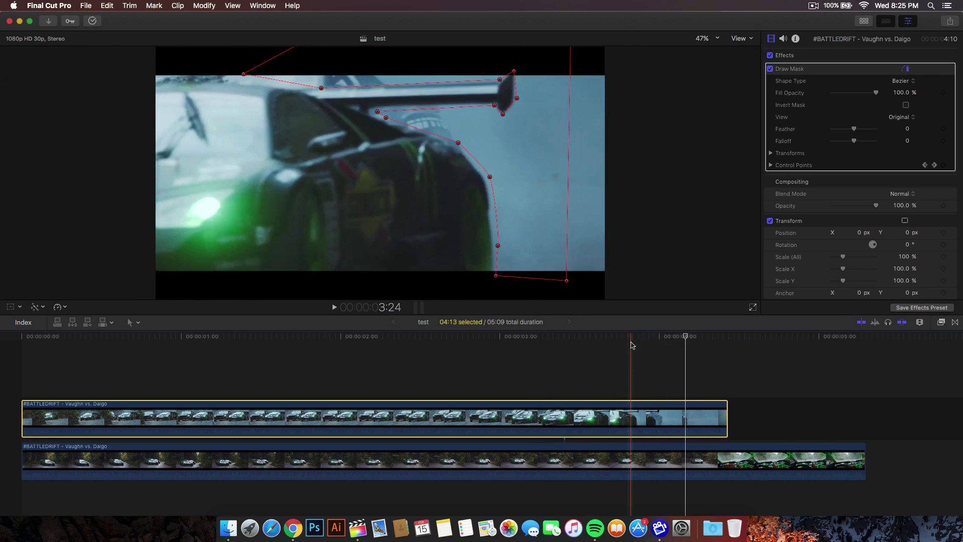
left_click(671, 342)
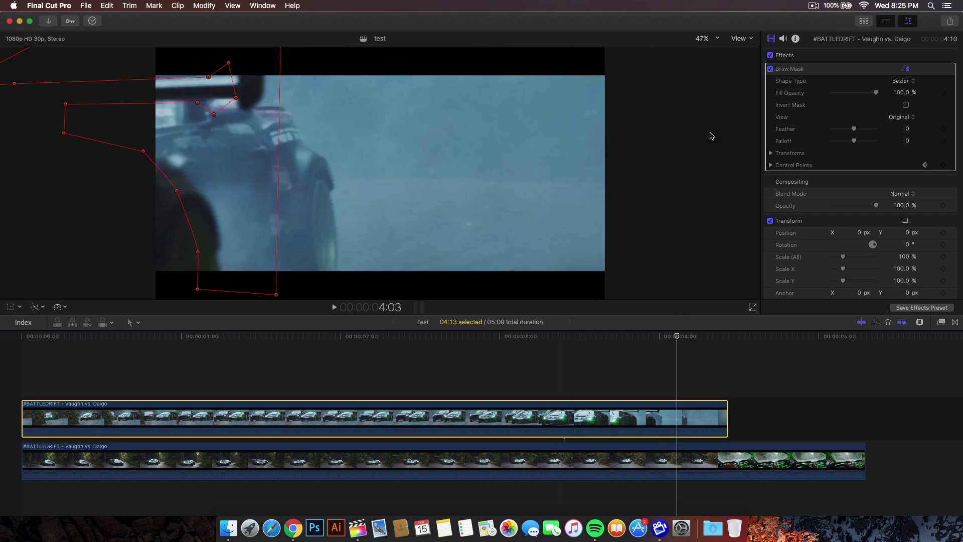
left_click(633, 341)
mouse_move(624, 345)
left_mouse_down()
mouse_move(582, 344)
mouse_move(620, 344)
left_mouse_up()
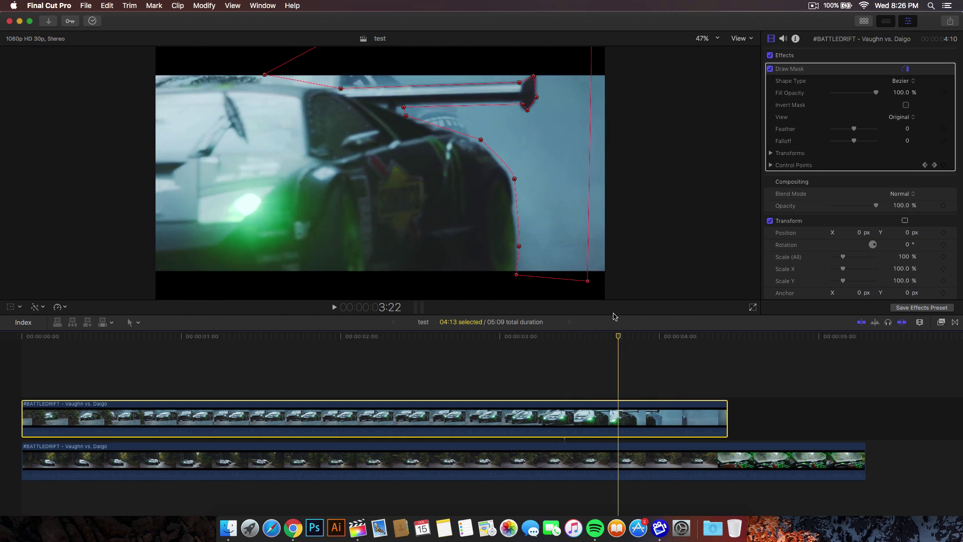
- Push the mask's right side further right and step through frames to check it
left_click(592, 215)
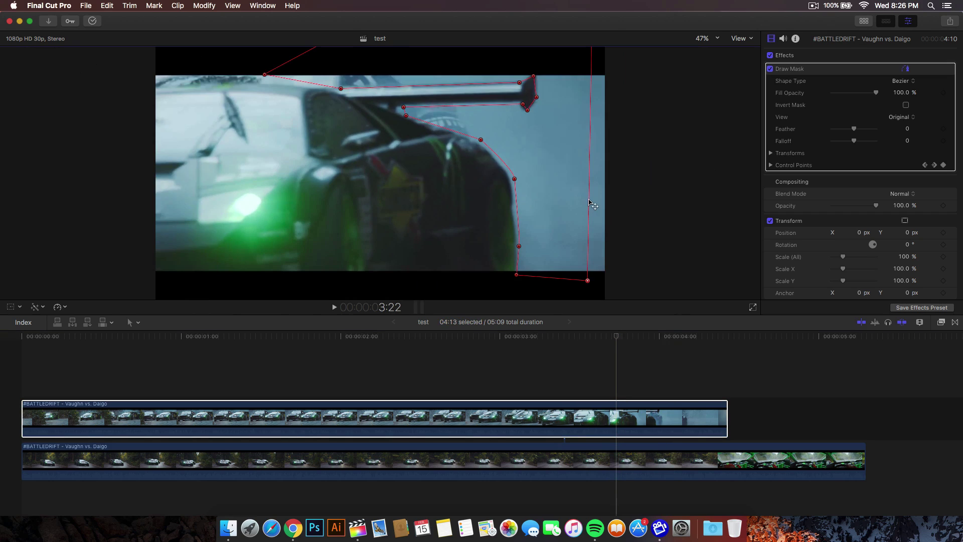
left_click_drag(590, 166, 623, 168)
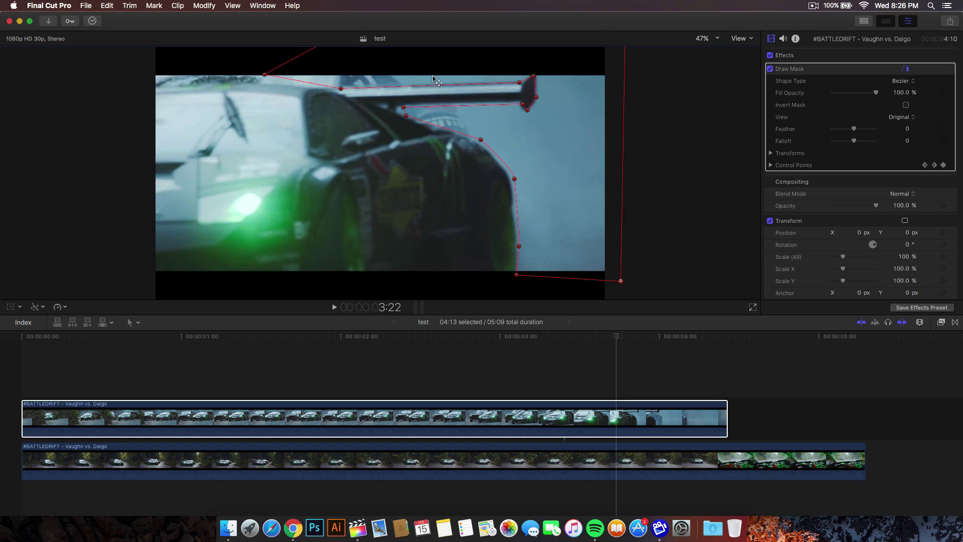
key("Right")
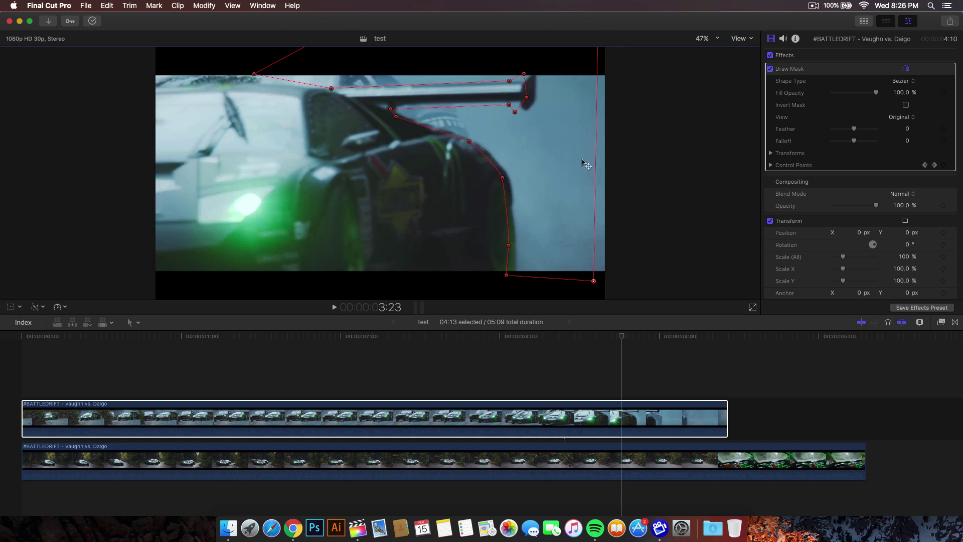
key("Left")
key("Right")
key("Right")
key("Left")
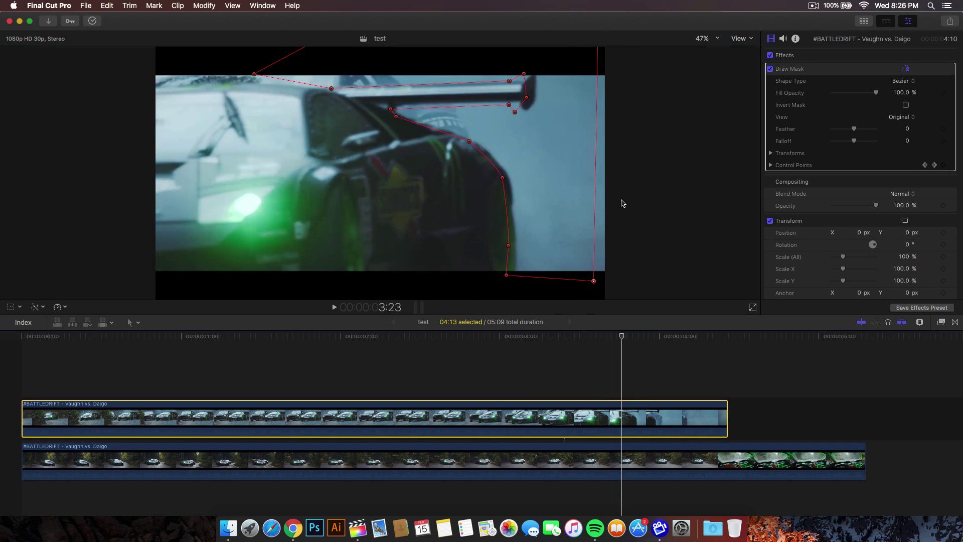
- Widen the mask past the frame's right edge, zooming out to see the whole shape
left_click(596, 177)
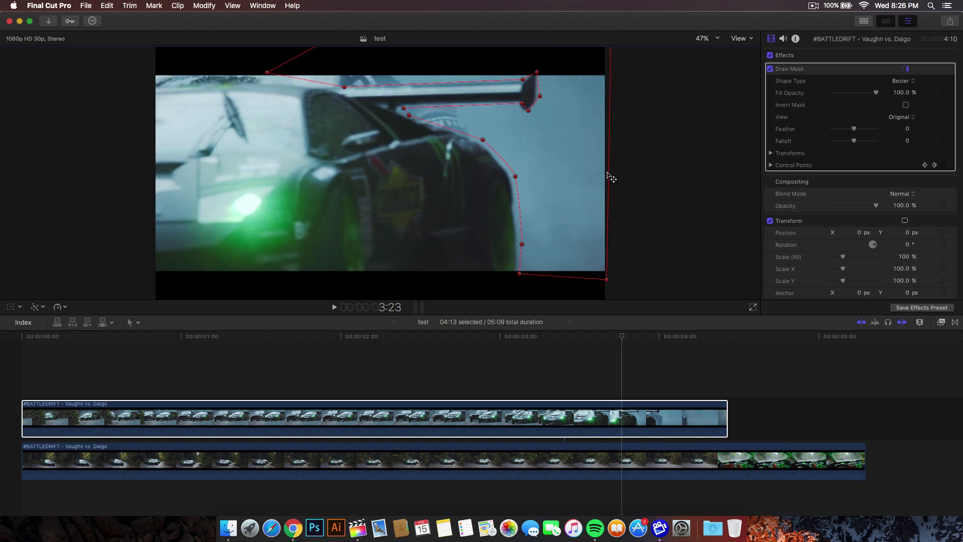
left_click_drag(599, 174, 622, 168)
key("Right")
key("super+minus")
left_click_drag(693, 337, 612, 342)
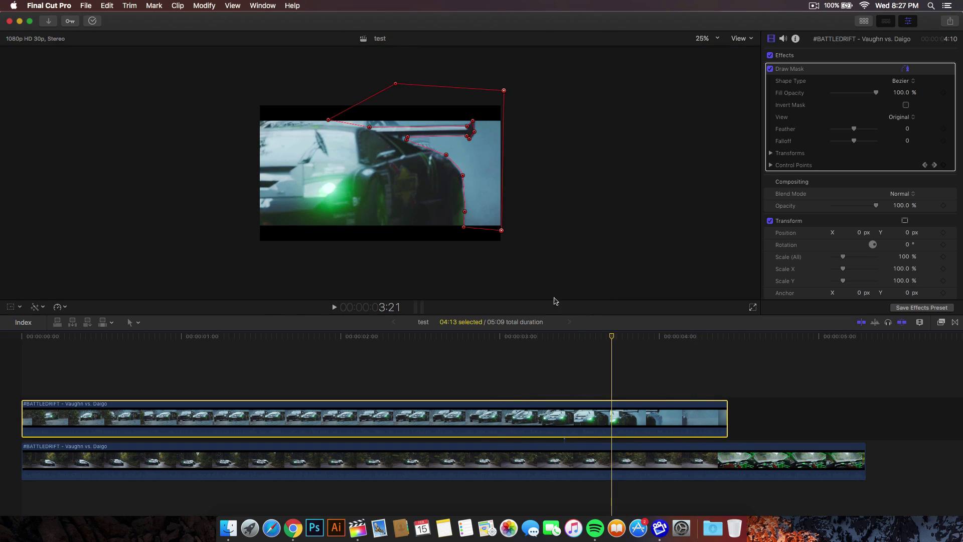
- Nudge the mask's bottom-right point outward and set the viewer zoom back to Fit
left_click(506, 211)
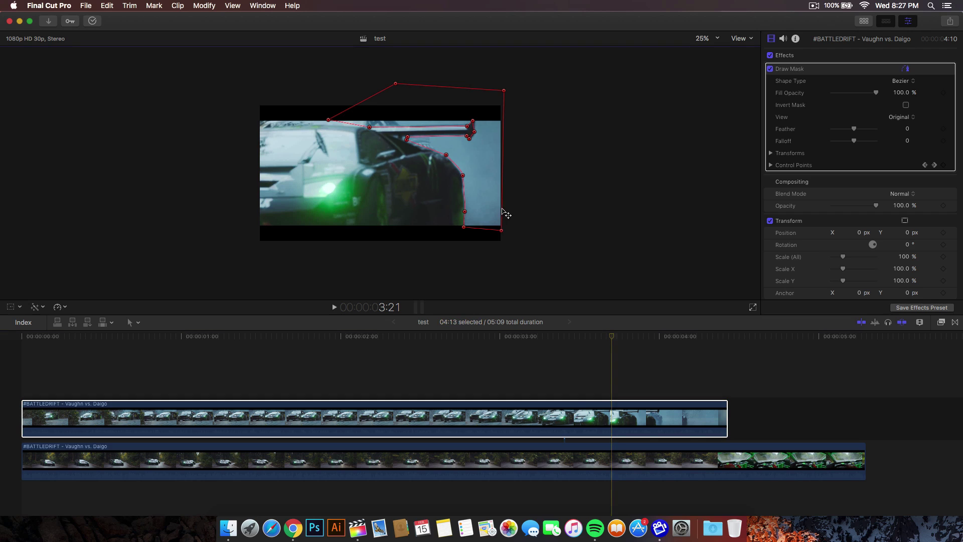
left_click_drag(502, 230, 509, 231)
left_click_drag(611, 342, 655, 342)
left_click(716, 38)
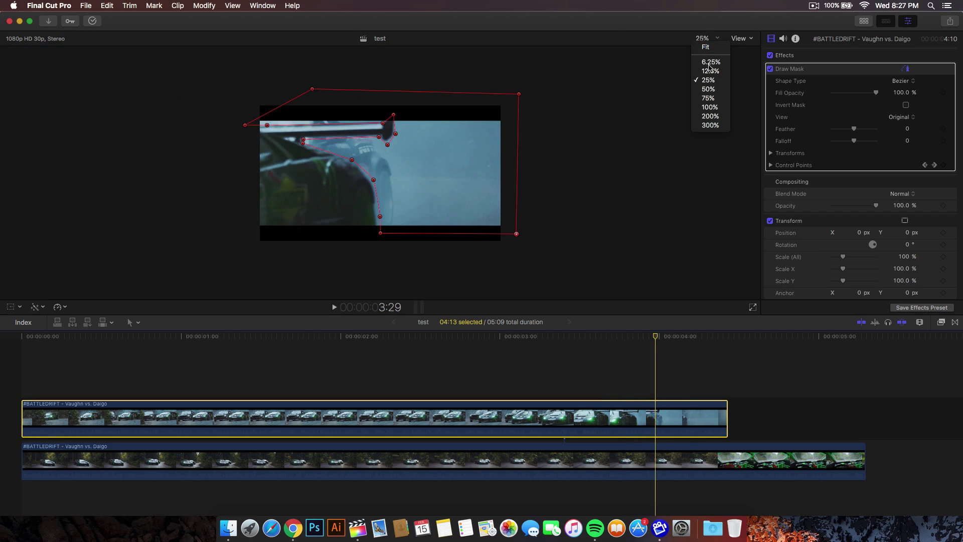
left_click(708, 43)
- Move the playhead to 3:28 and reselect the upper clip
left_click(594, 347)
left_click_drag(581, 337, 670, 340)
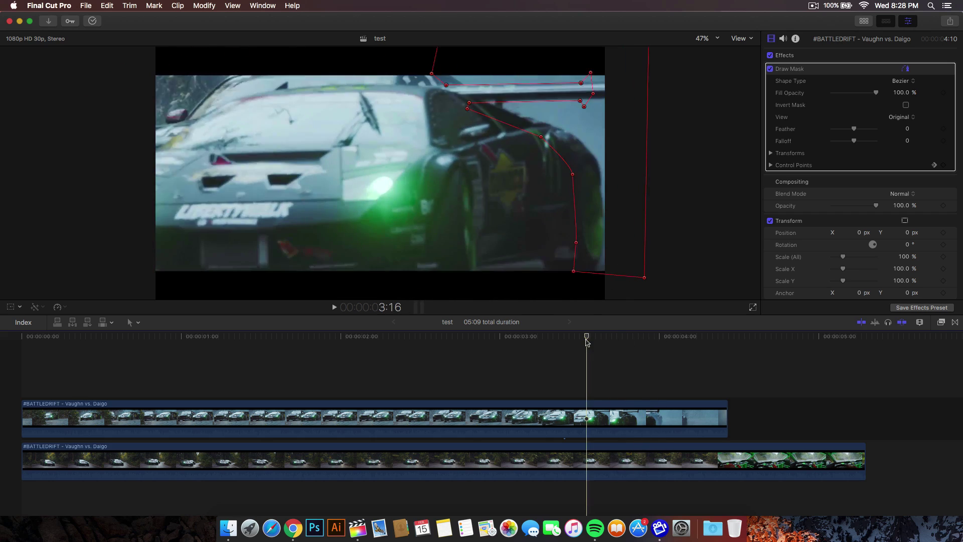
left_click(654, 337)
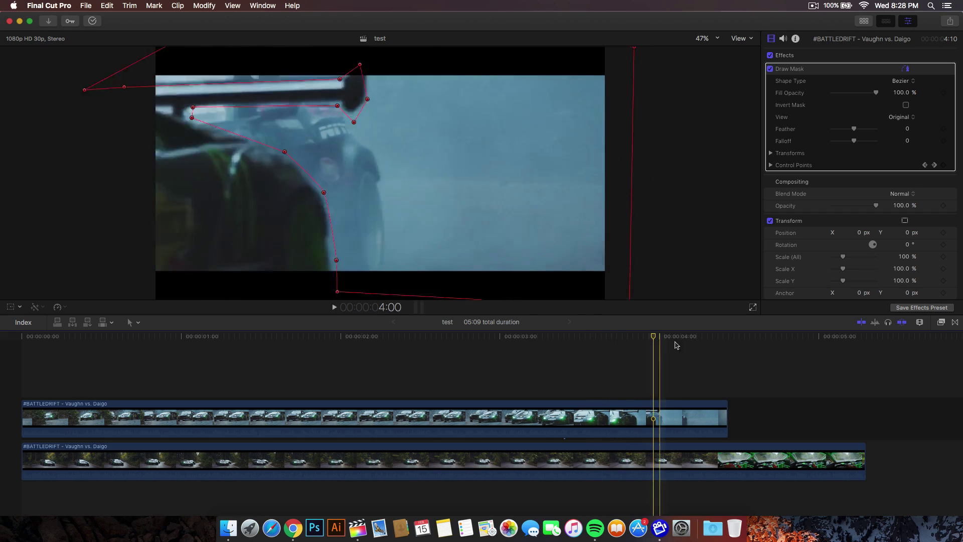
left_click(692, 419)
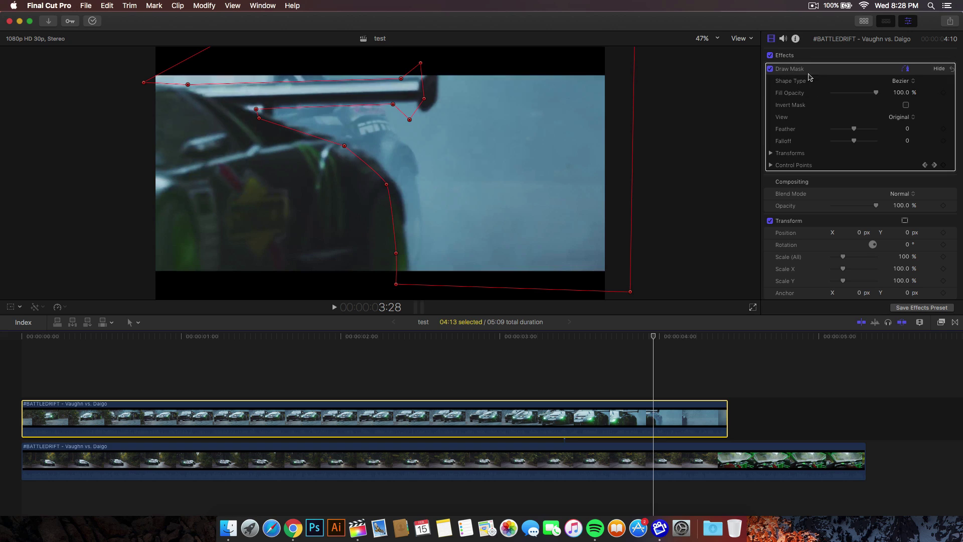
- Set the Draw Mask view to Composite, enable Invert Mask, and scrub back to 3:19
left_click(900, 117)
left_click(897, 127)
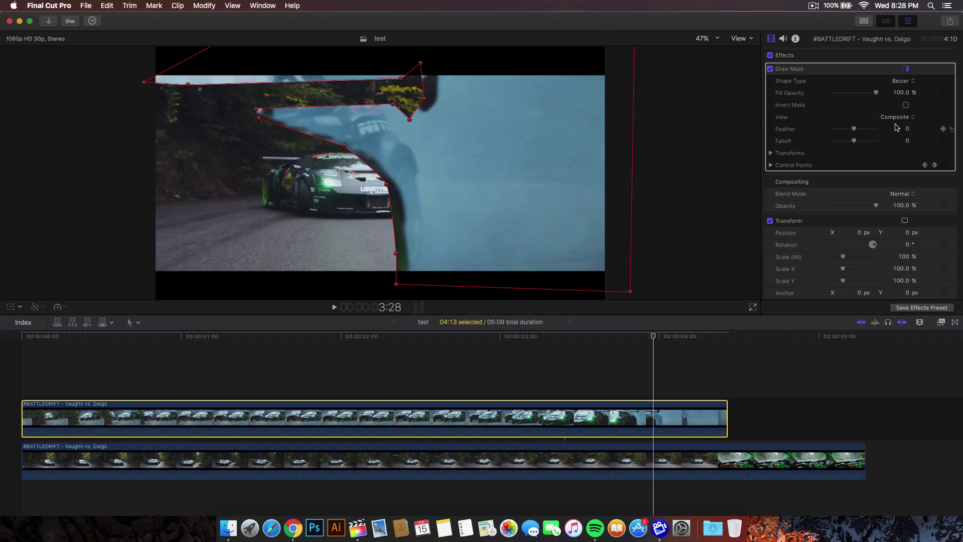
left_click(907, 105)
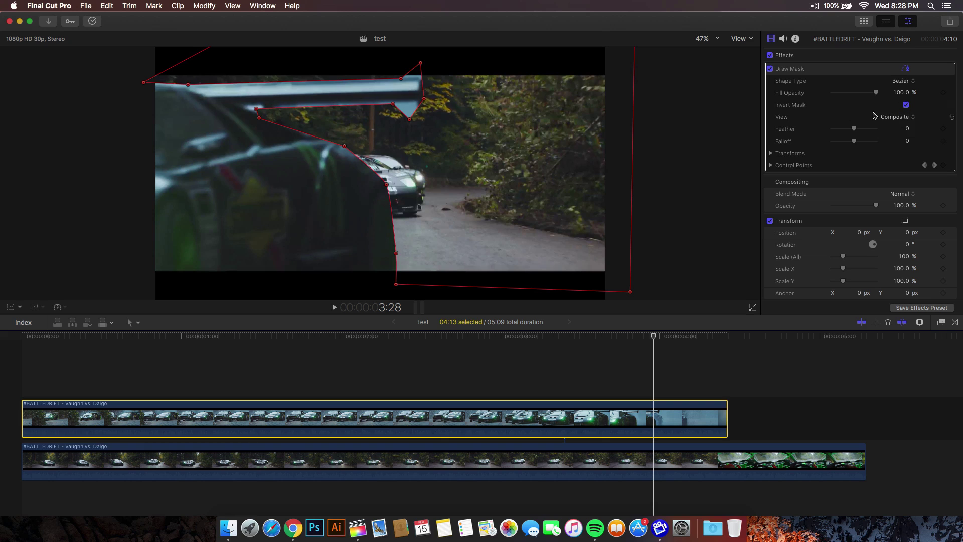
left_click_drag(467, 336, 604, 341)
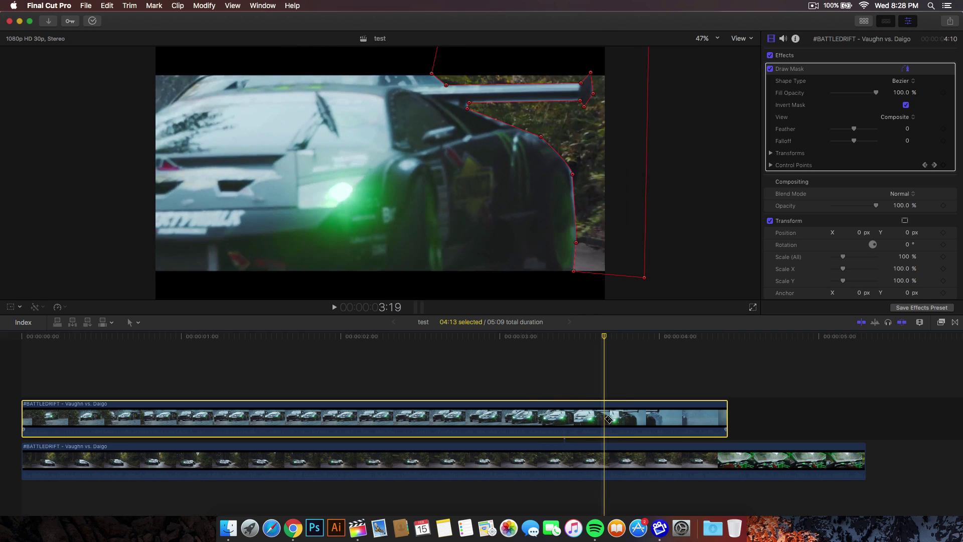
- Blade the upper clip at the playhead and set mask Feather to 28.0 and Falloff to 100.0
key("cmd+b")
left_click(608, 419)
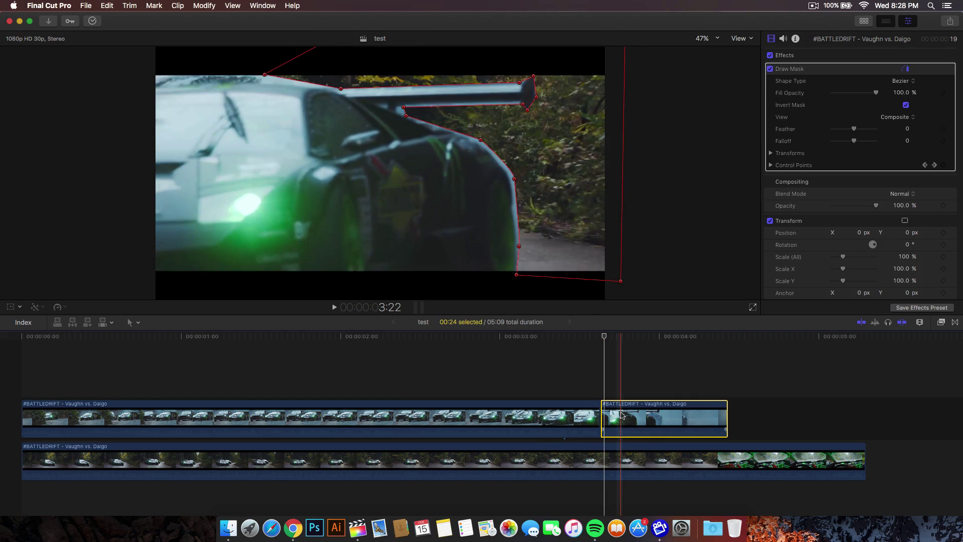
mouse_move(854, 132)
left_mouse_down()
mouse_move(874, 130)
mouse_move(857, 128)
left_mouse_up()
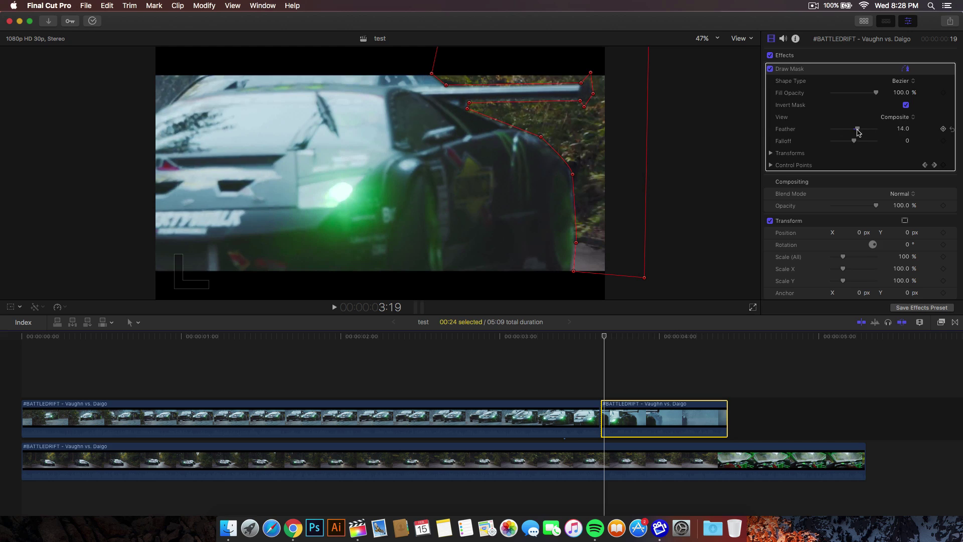
mouse_move(869, 131)
left_mouse_down()
mouse_move(852, 129)
mouse_move(862, 127)
left_mouse_up()
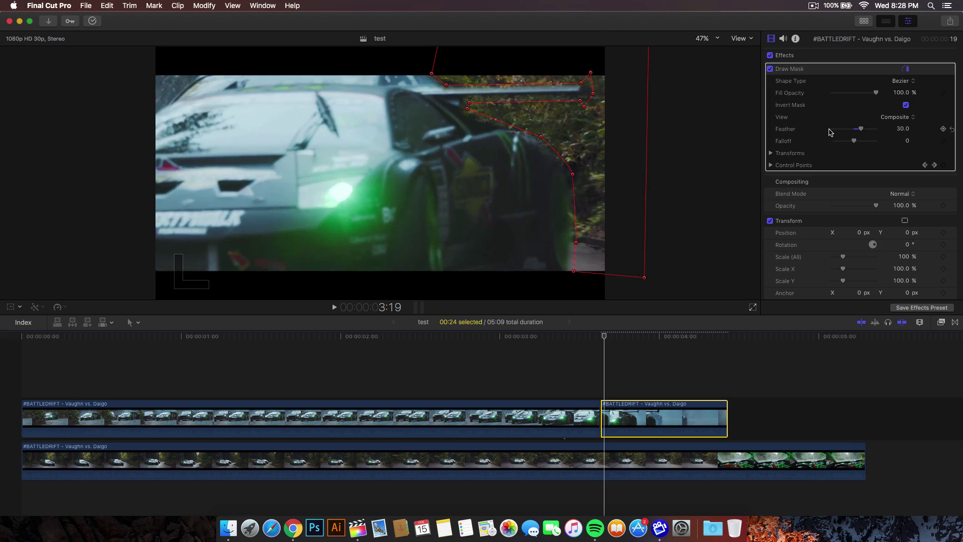
left_click_drag(836, 141, 865, 143)
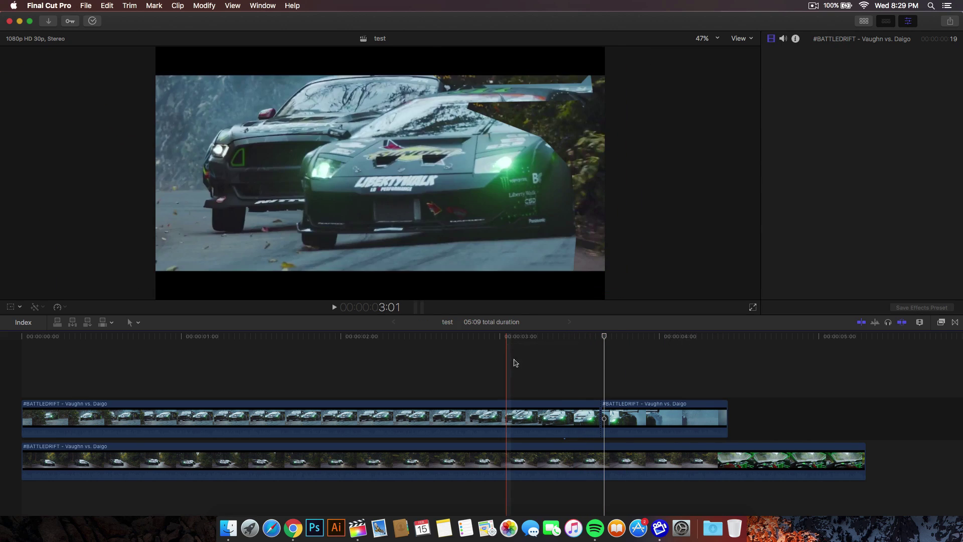
- Turn off the Draw Mask on the first piece of the upper clip
left_click(514, 351)
left_click(527, 340)
left_click(566, 419)
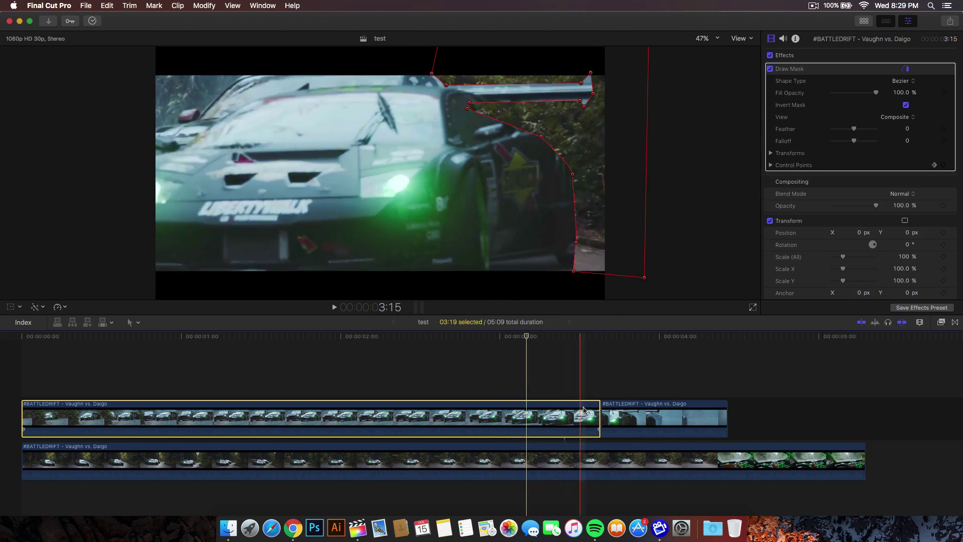
left_click(770, 69)
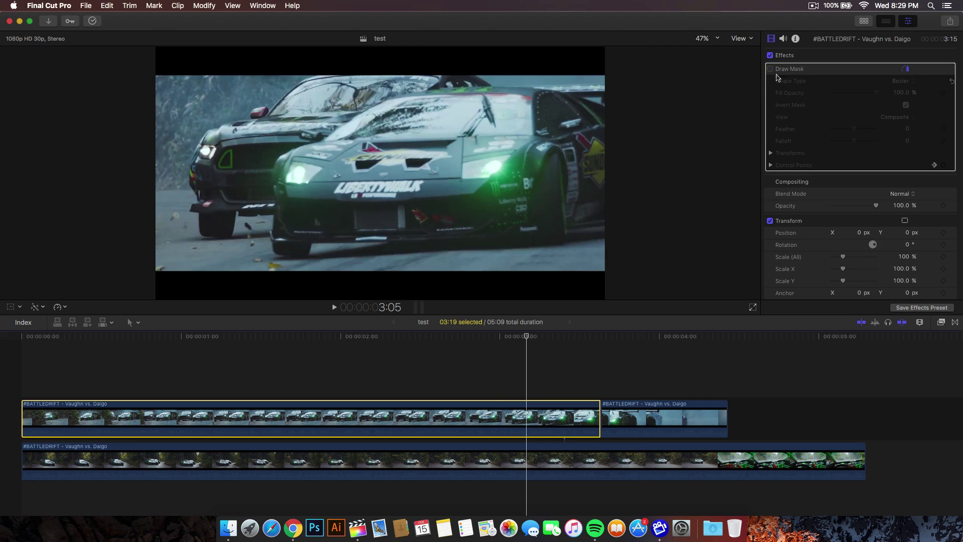
- Play the timeline from the start, then scrub to the split point
key("Home")
key("space")
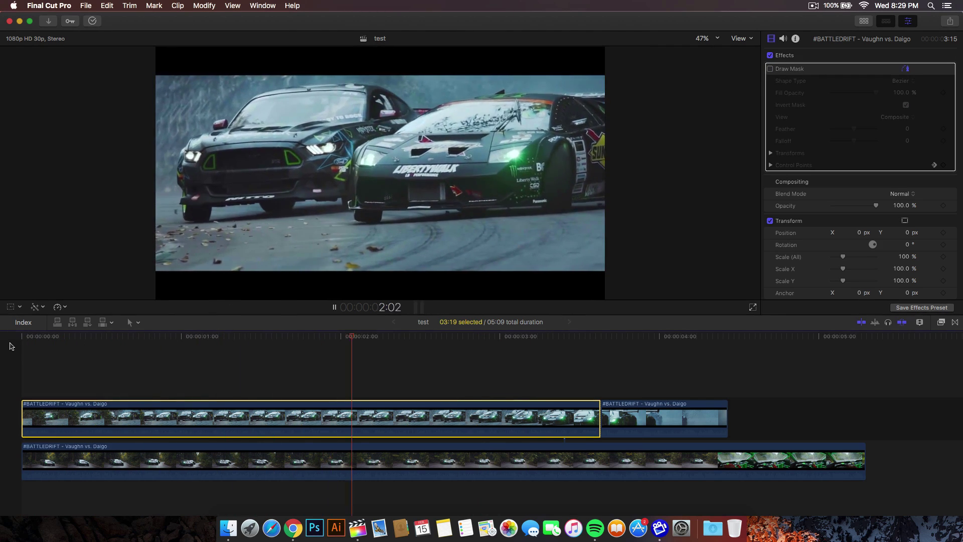
key("space")
left_click_drag(602, 344, 587, 394)
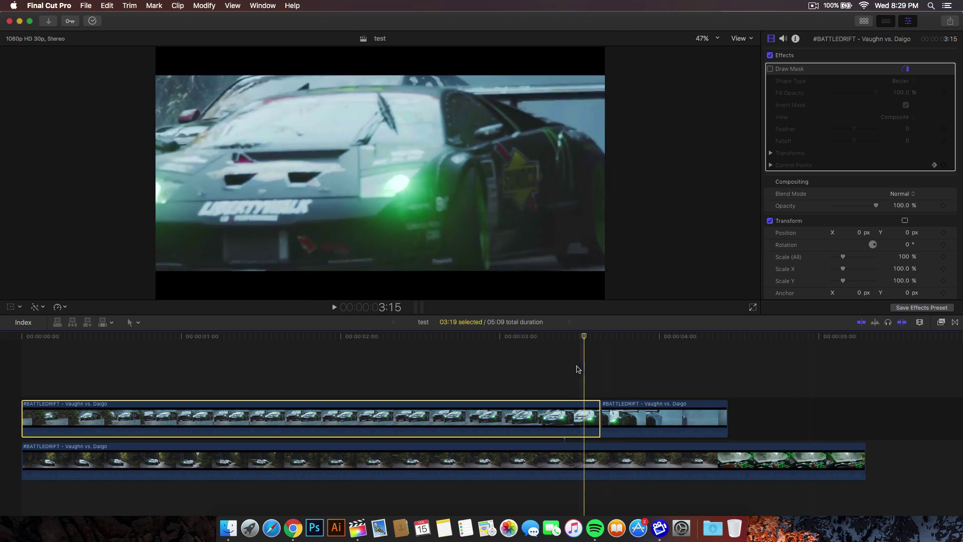
- Drag a Cross Dissolve from the Transitions browser onto the edit point between the pieces
left_click(597, 346)
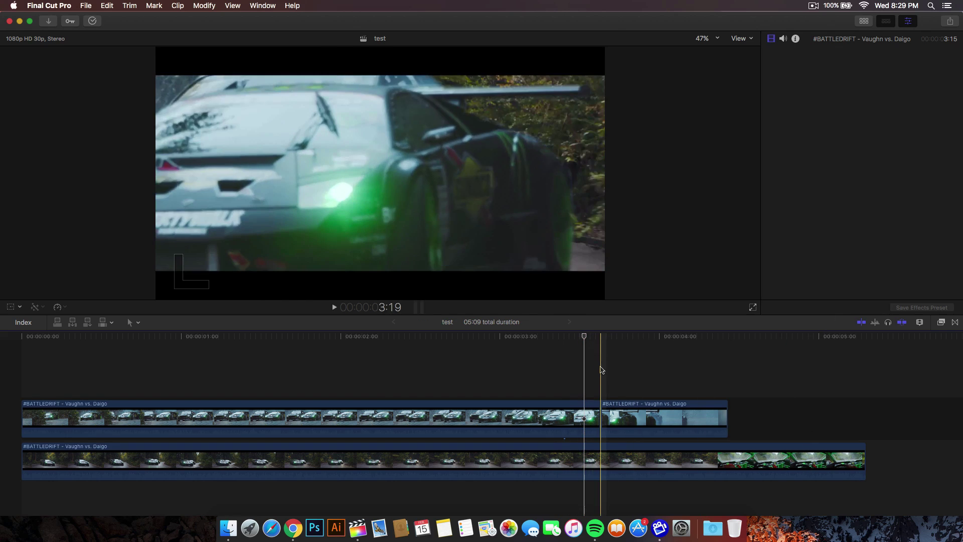
left_click(592, 420)
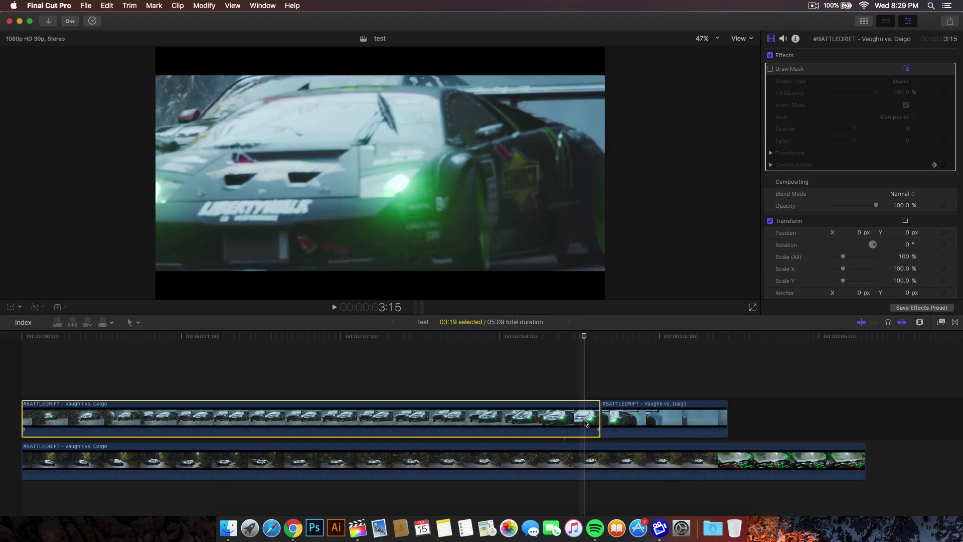
left_click(941, 322)
left_click(953, 324)
left_click_drag(877, 377, 557, 426)
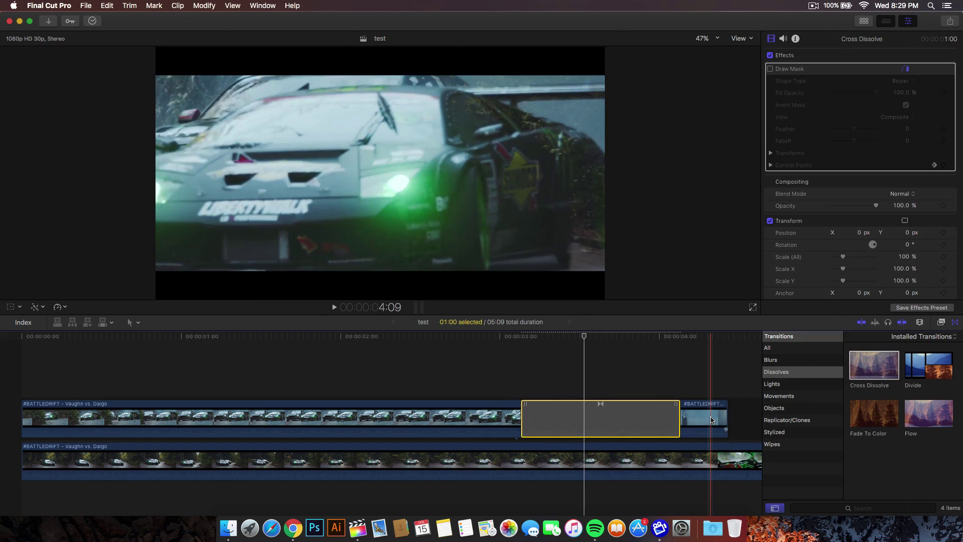
- Shorten the Cross Dissolve and render the whole timeline with Modify > Render All
left_click_drag(679, 408, 607, 409)
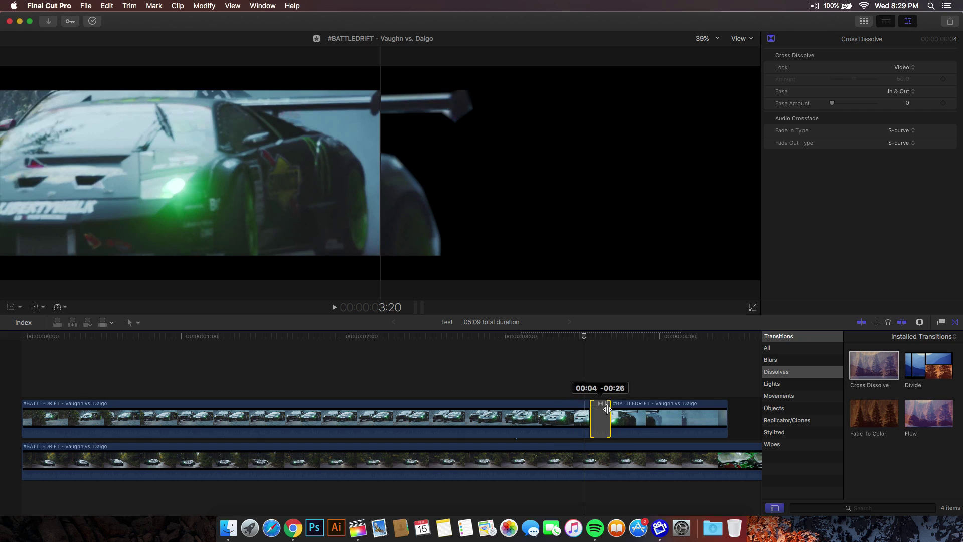
key("space")
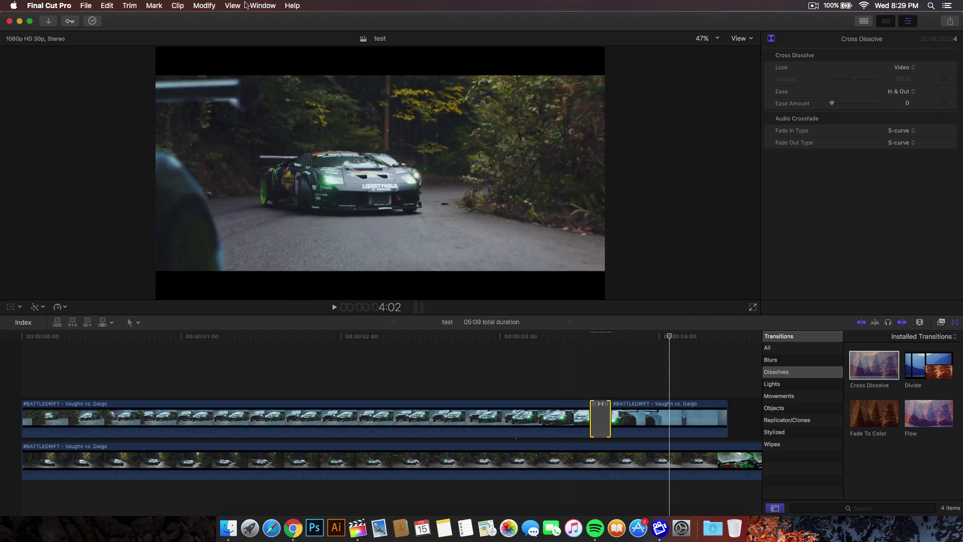
left_click(205, 5)
left_click(218, 199)
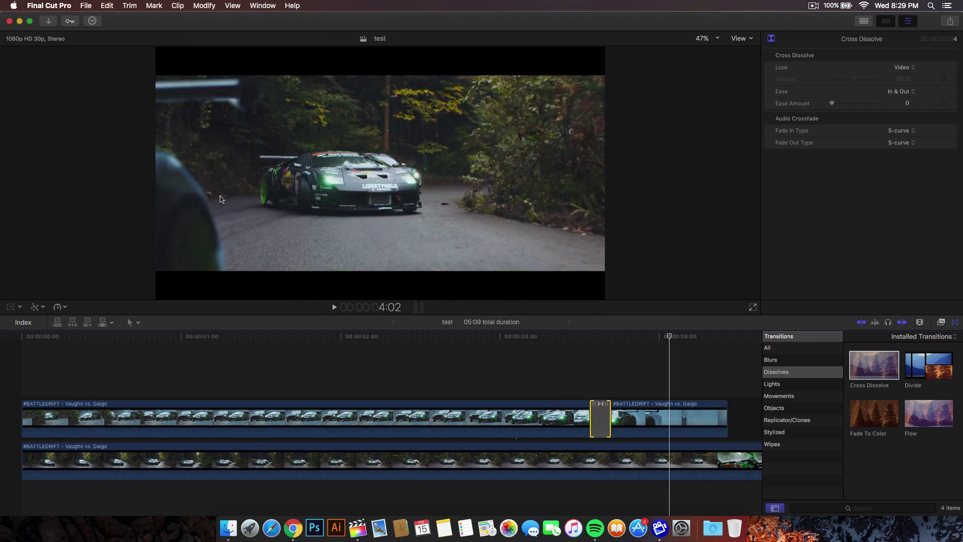
- Play the cut from about 3:00, then select the Cross Dissolve, render again and replay it
left_click(537, 416)
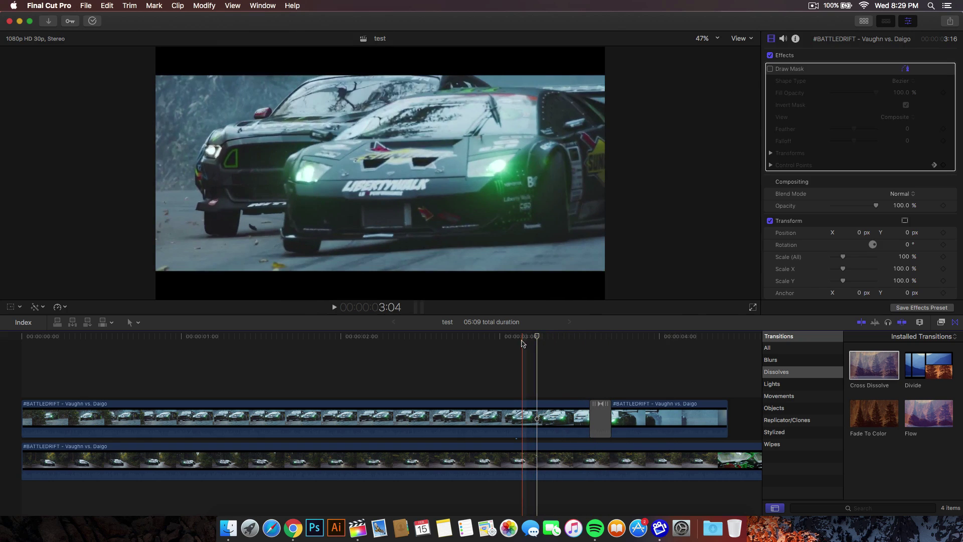
left_click(505, 361)
key("space")
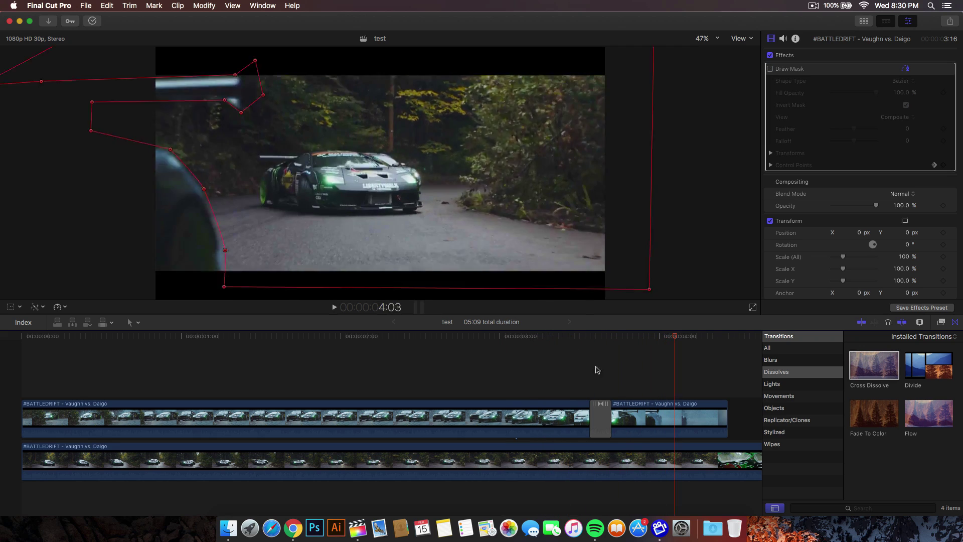
left_click(608, 412)
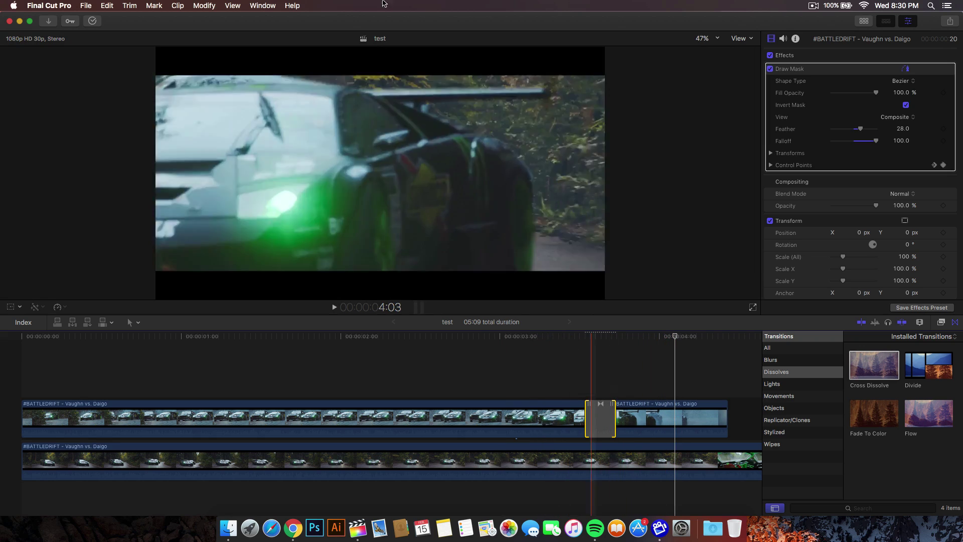
left_click(204, 6)
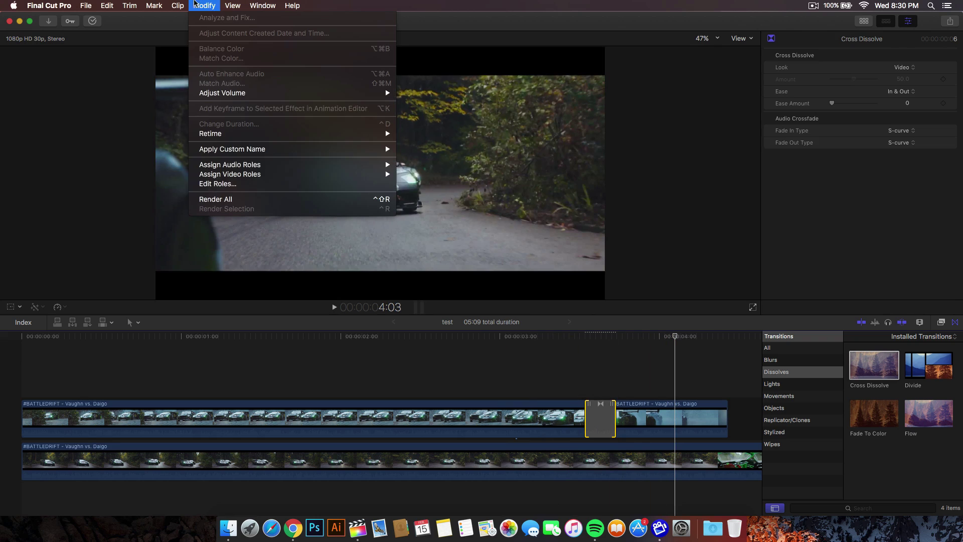
left_click(261, 204)
key("space")
key("space")
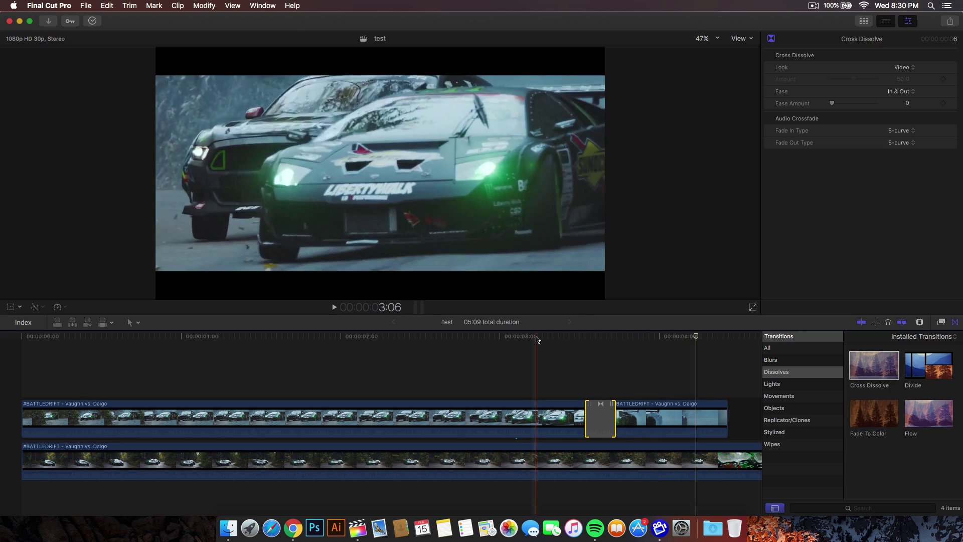